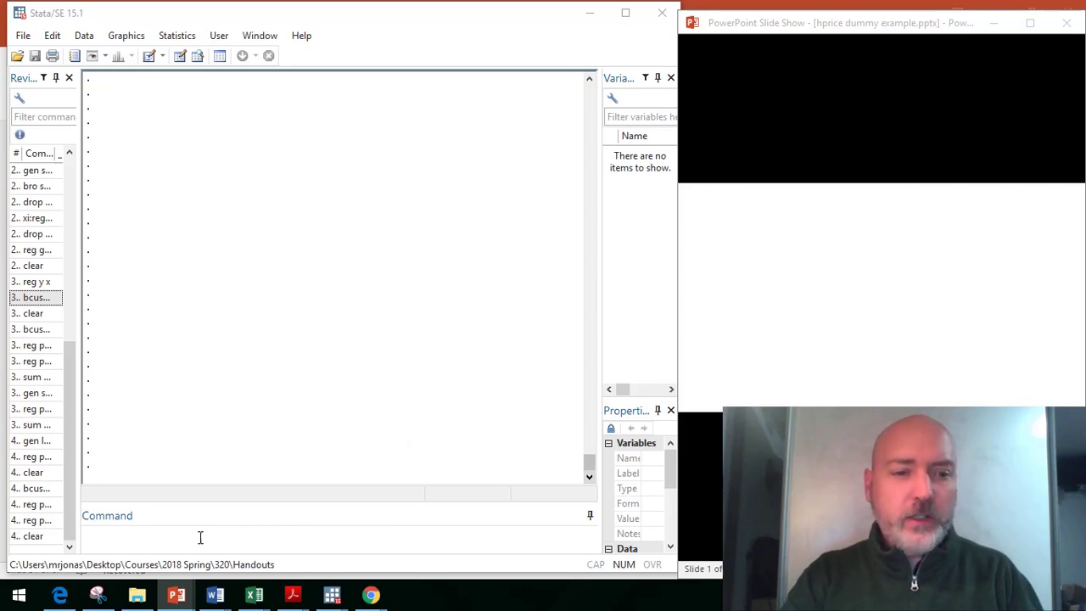
# Focus Stata's Command window so a new command can be typed
pyautogui.click(162, 544)
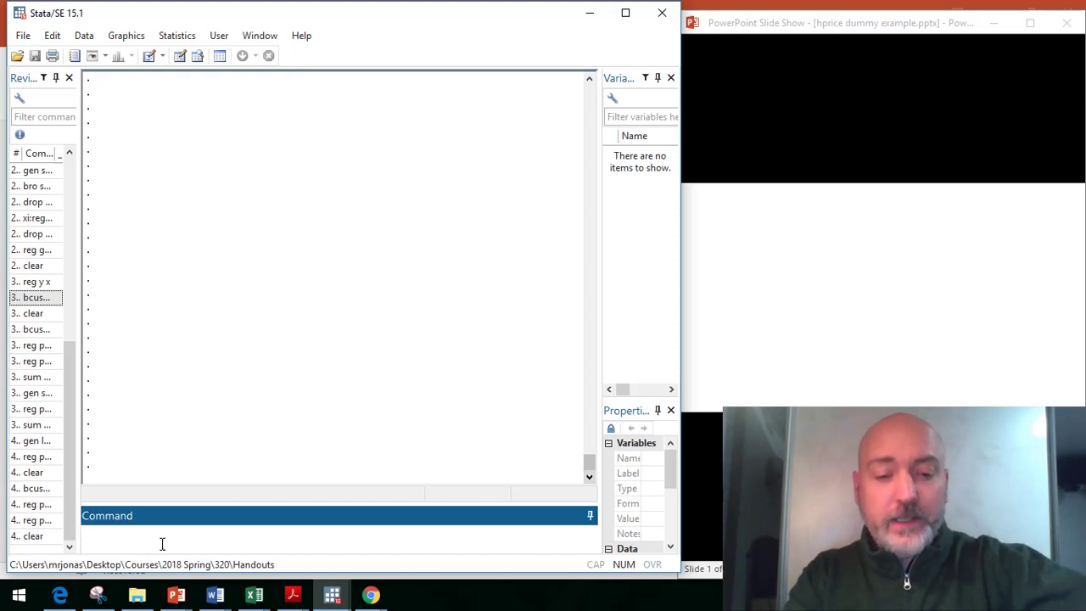
# Install bcuse via ssc, then load hprice1 with bcuse after the hprice attempt
pyautogui.write('ssc i')
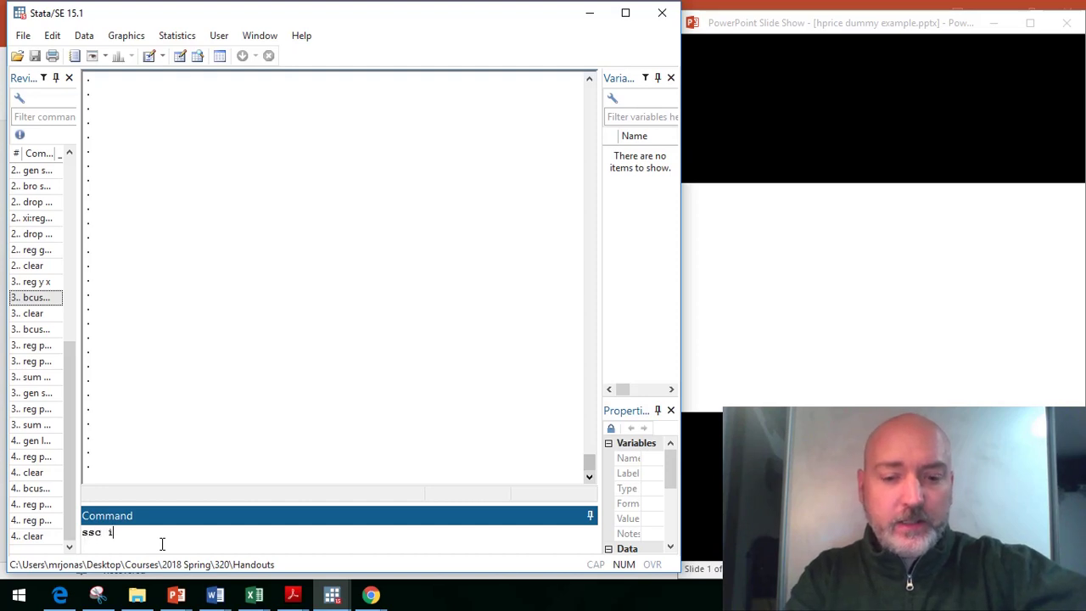
pyautogui.write('nstall b')
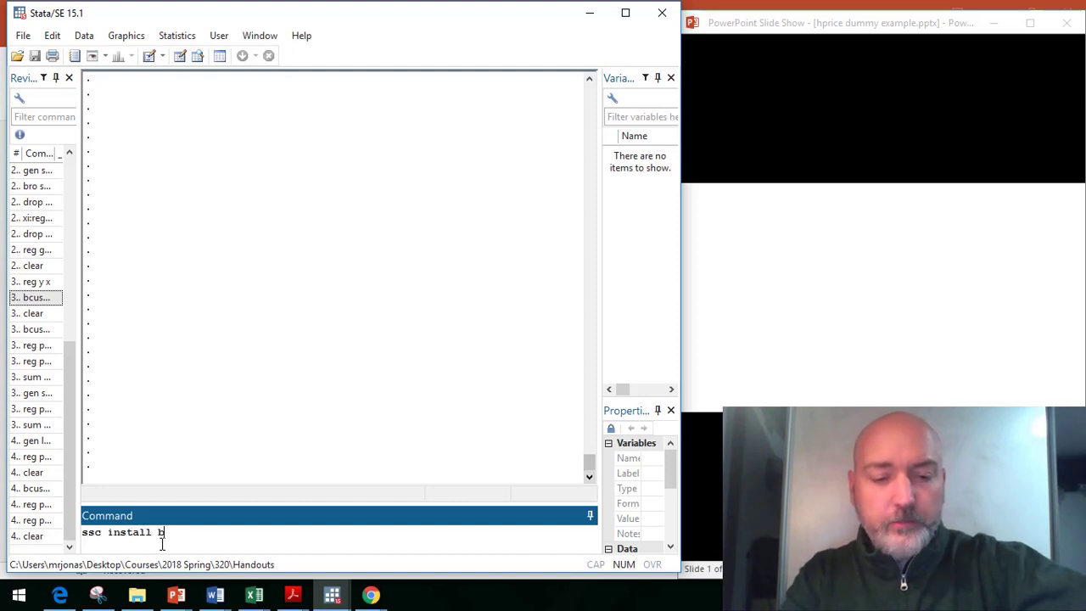
pyautogui.write('cuse')
pyautogui.press('Return')
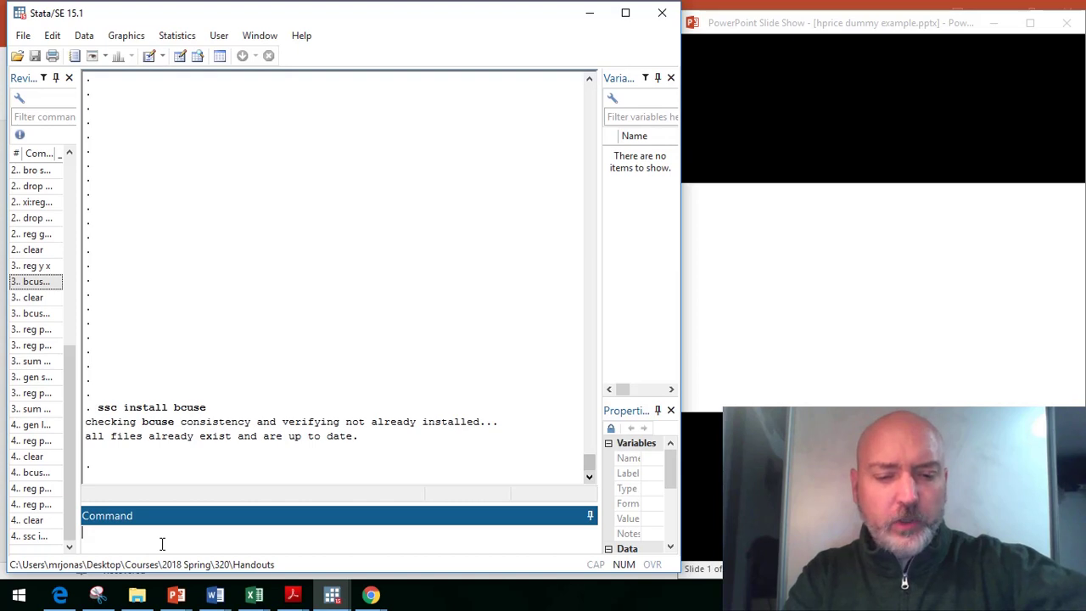
pyautogui.write('bcuse ')
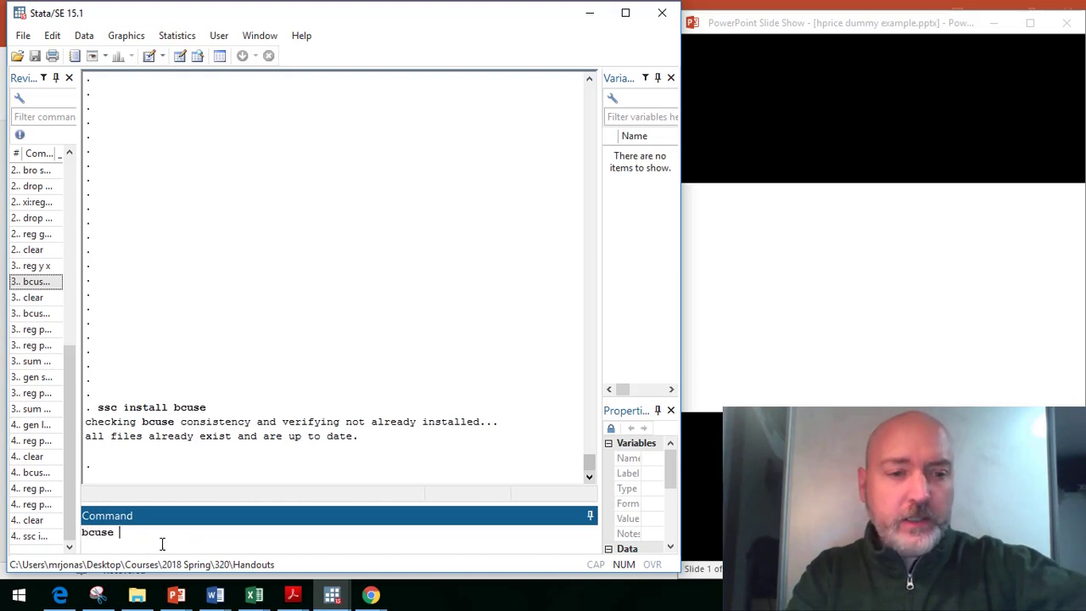
pyautogui.write('hprice')
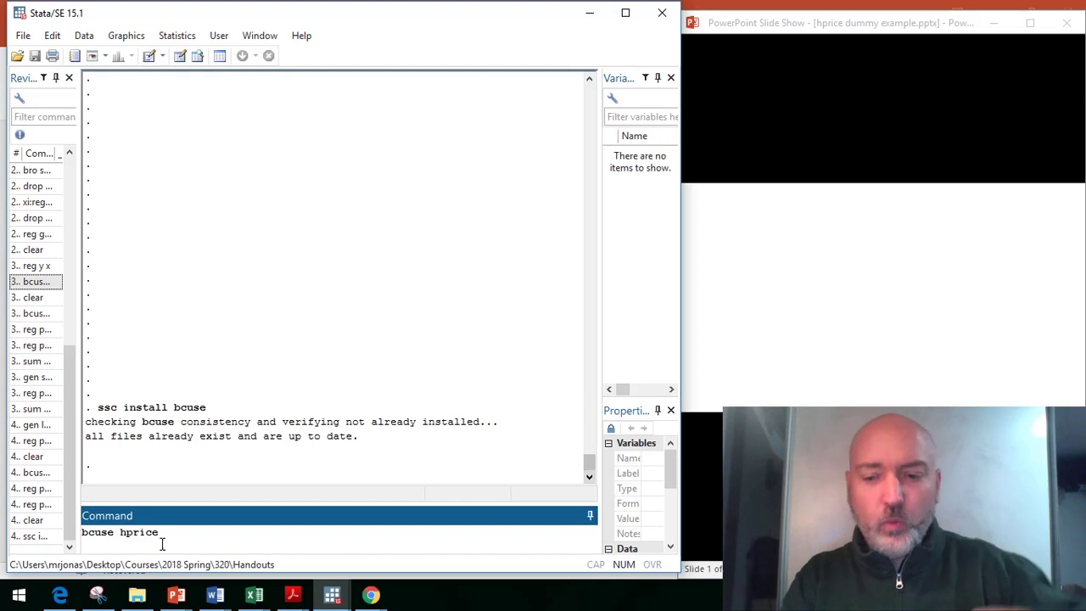
pyautogui.press('Return')
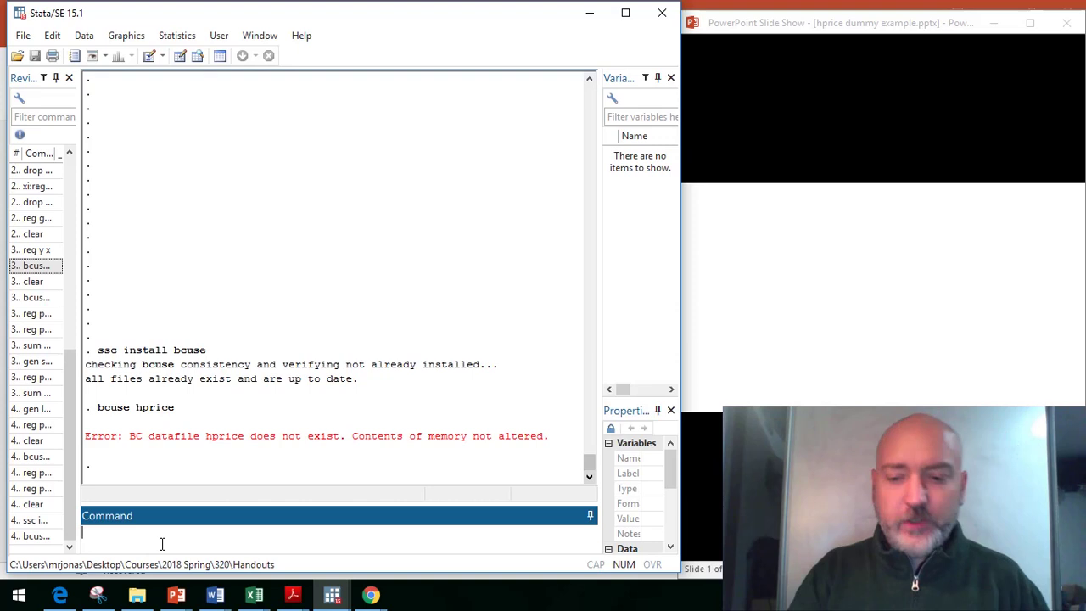
pyautogui.press('pageup')
pyautogui.write('1')
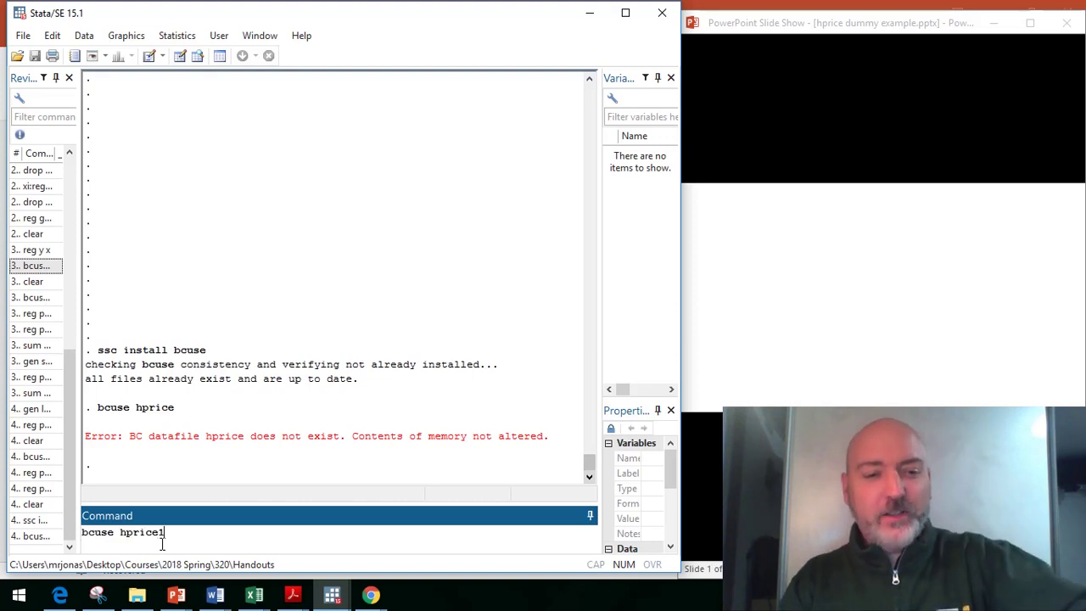
pyautogui.press('Return')
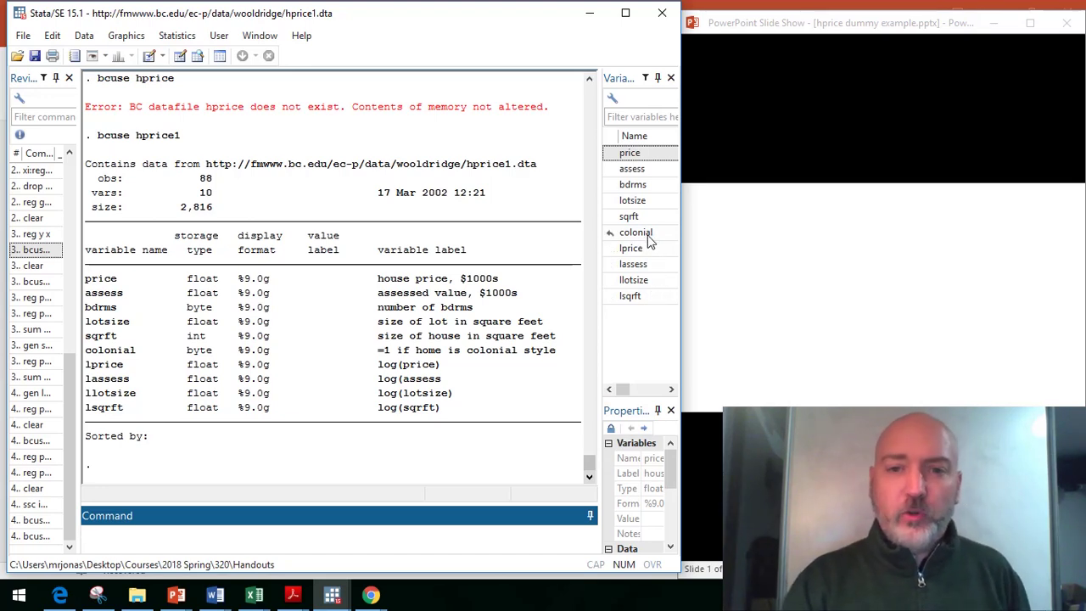
pyautogui.click(377, 531)
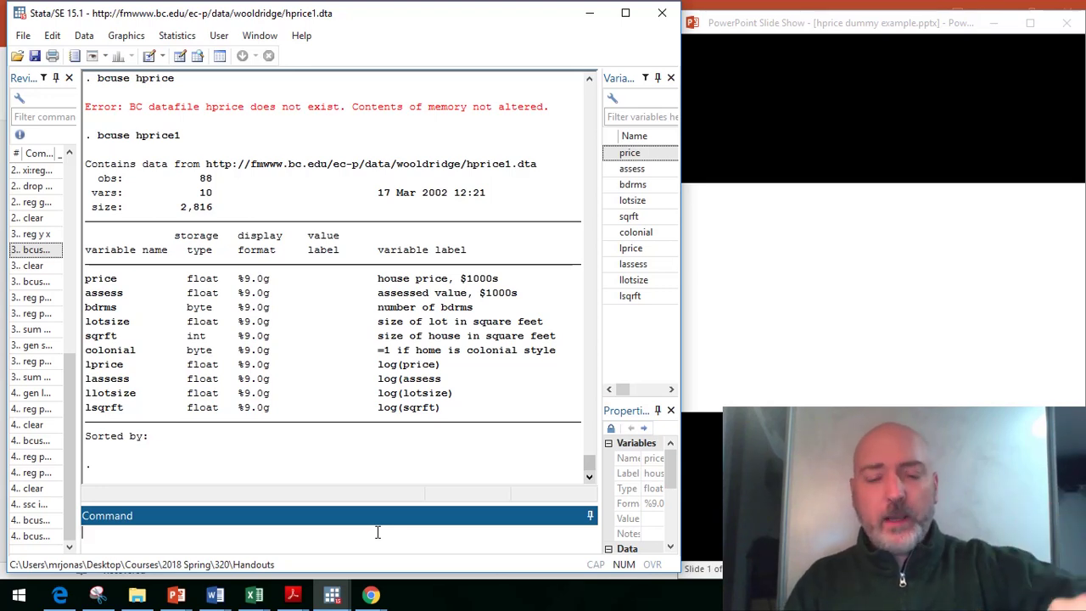
# Discard the partial gen command and summarize lotsize (mean 9019.864, 88 observations)
pyautogui.write('g')
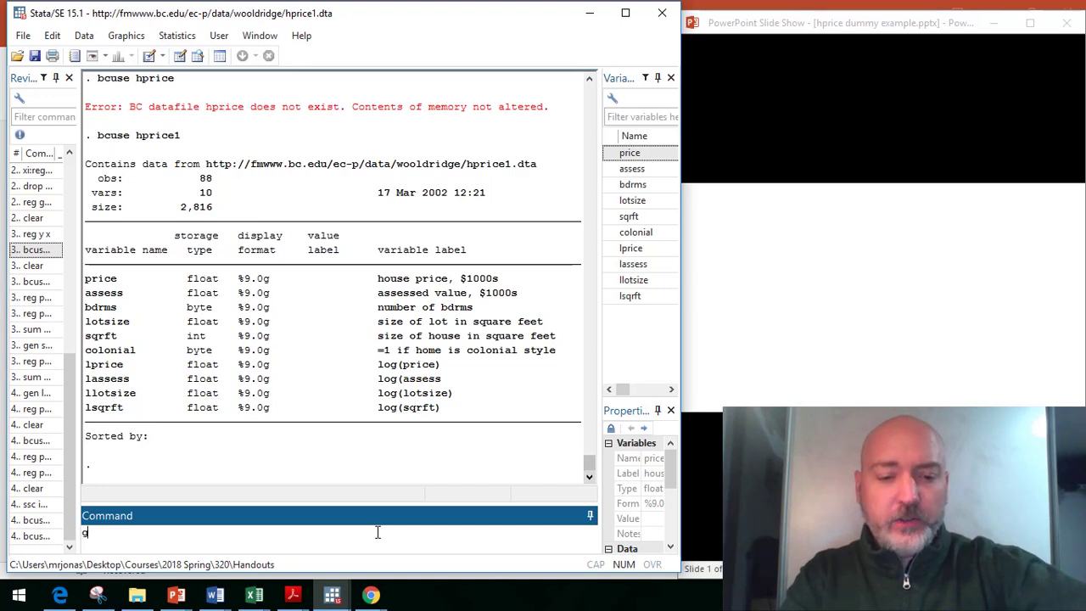
pyautogui.write('en ')
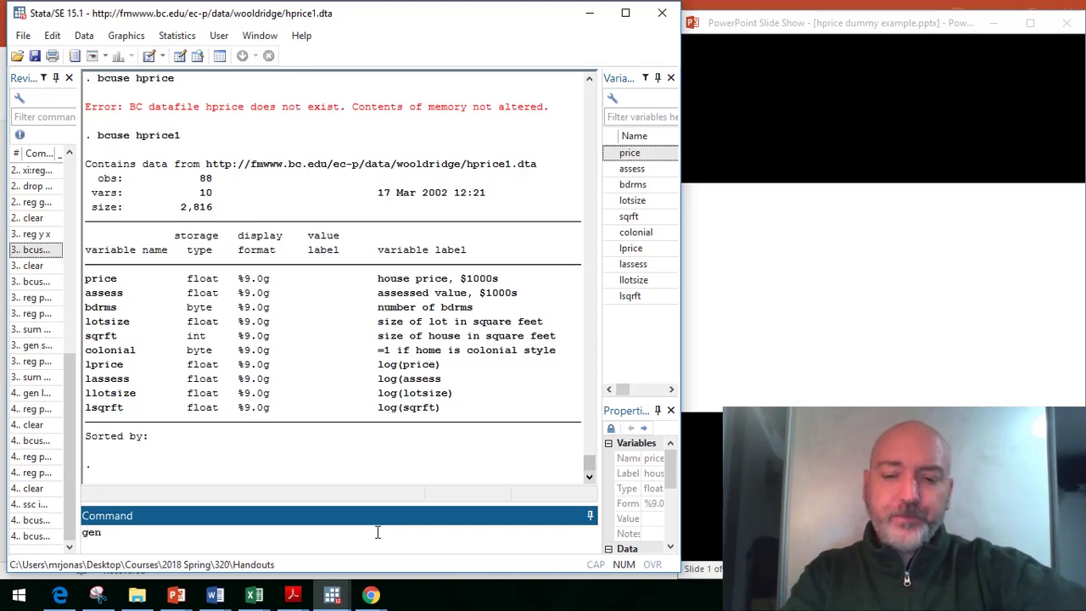
pyautogui.write('lsi')
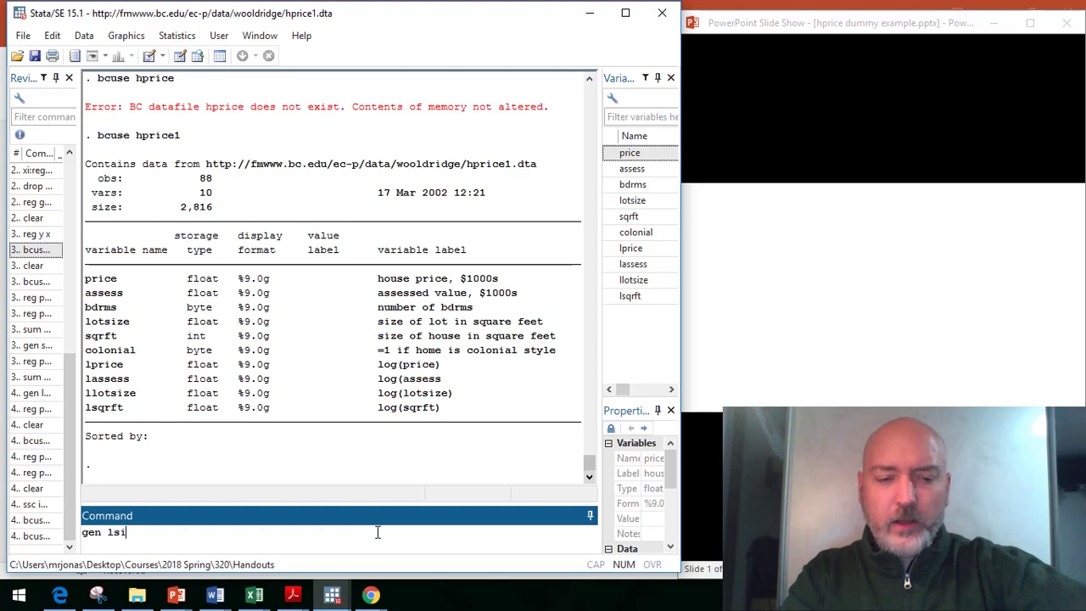
pyautogui.write('zedummy')
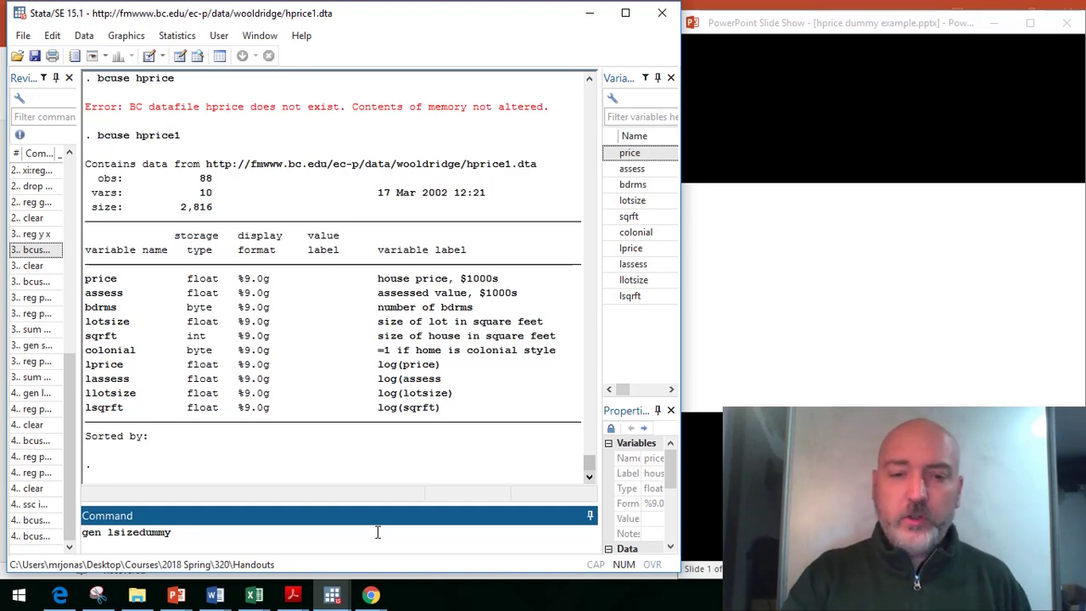
pyautogui.press('BackSpace')
pyautogui.press('BackSpace')
pyautogui.press('BackSpace')
pyautogui.press('BackSpace')
pyautogui.press('BackSpace')
pyautogui.press('BackSpace')
pyautogui.press('BackSpace')
pyautogui.press('BackSpace')
pyautogui.press('BackSpace')
pyautogui.press('BackSpace')
pyautogui.press('BackSpace')
pyautogui.press('BackSpace')
pyautogui.press('BackSpace')
pyautogui.press('BackSpace')
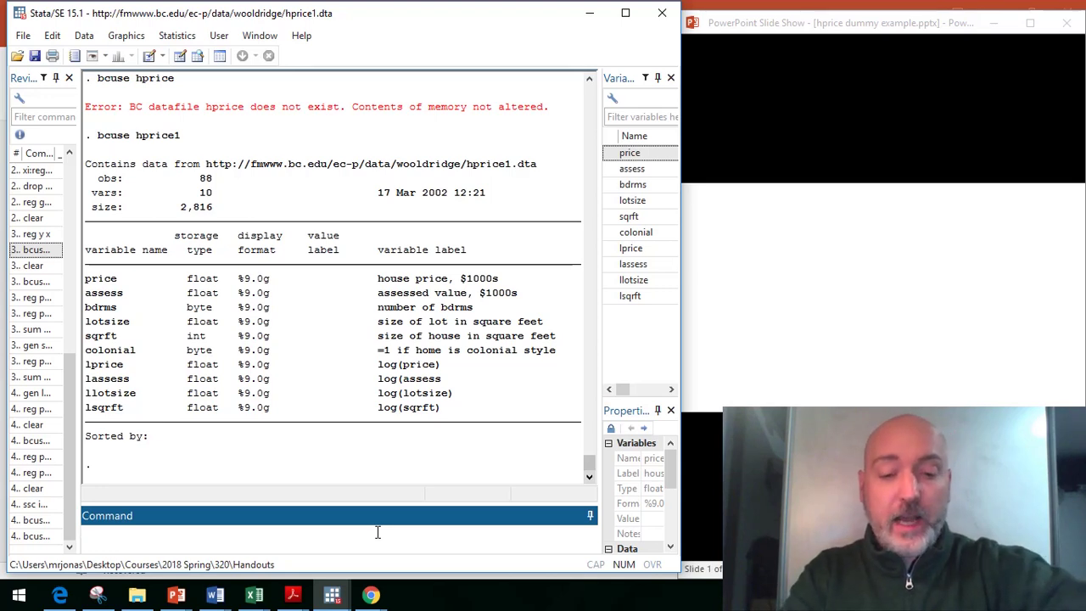
pyautogui.write('sum')
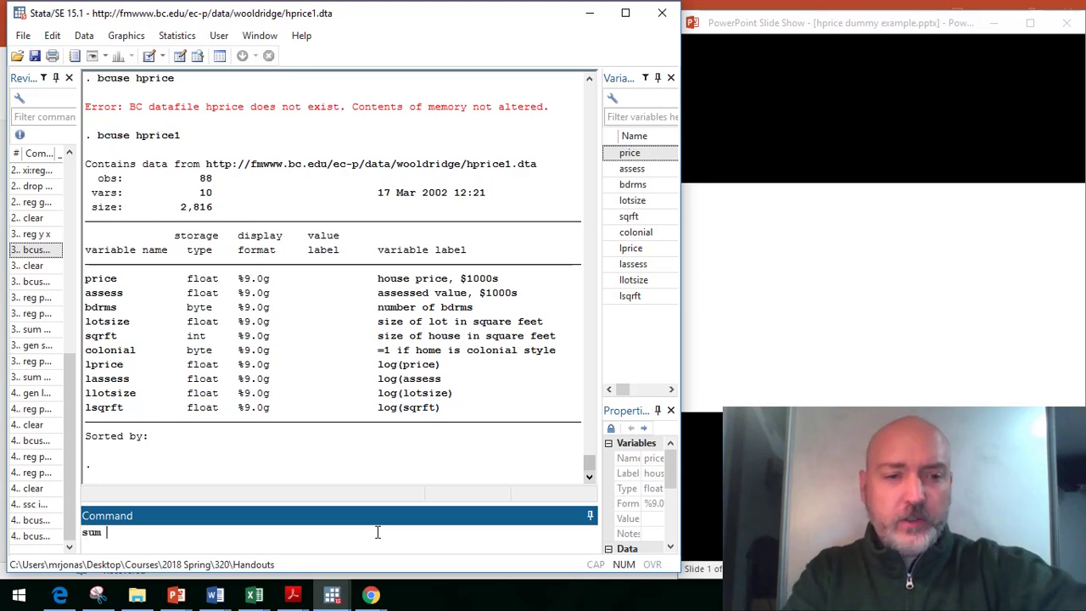
pyautogui.doubleClick(632, 200)
pyautogui.press('Return')
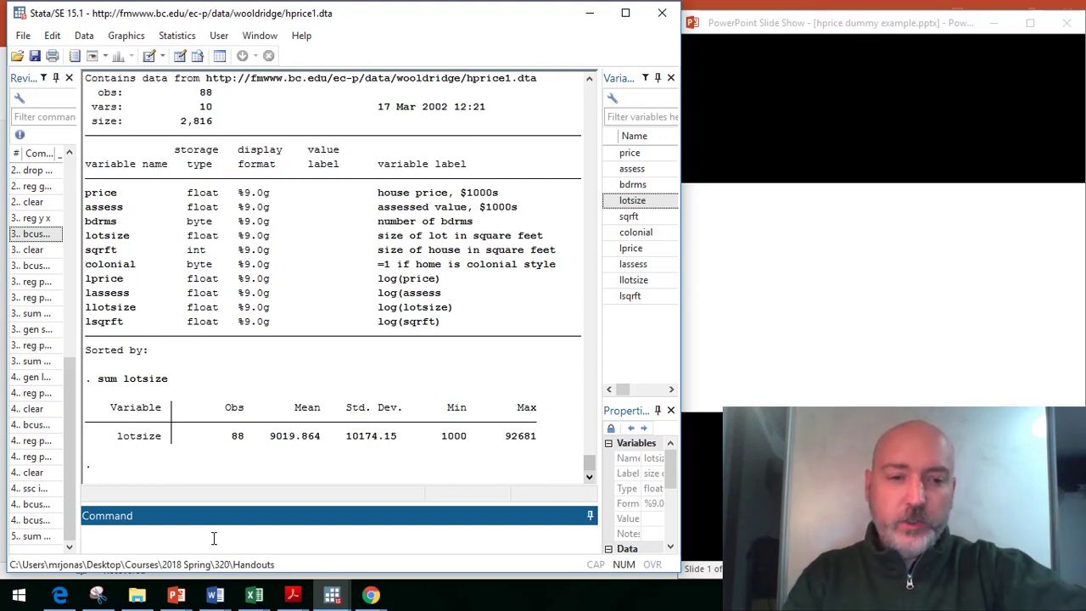
# Create lsizedummy as 0, then replace it with 1 where lotsize exceeds 9019.864
pyautogui.write('gen l')
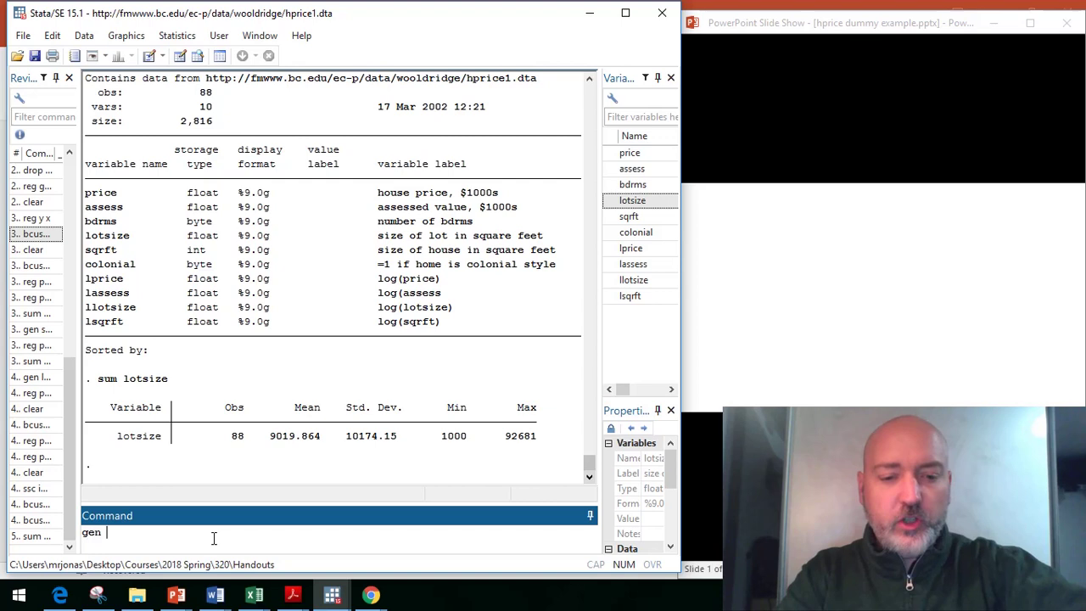
pyautogui.write('sizedummy')
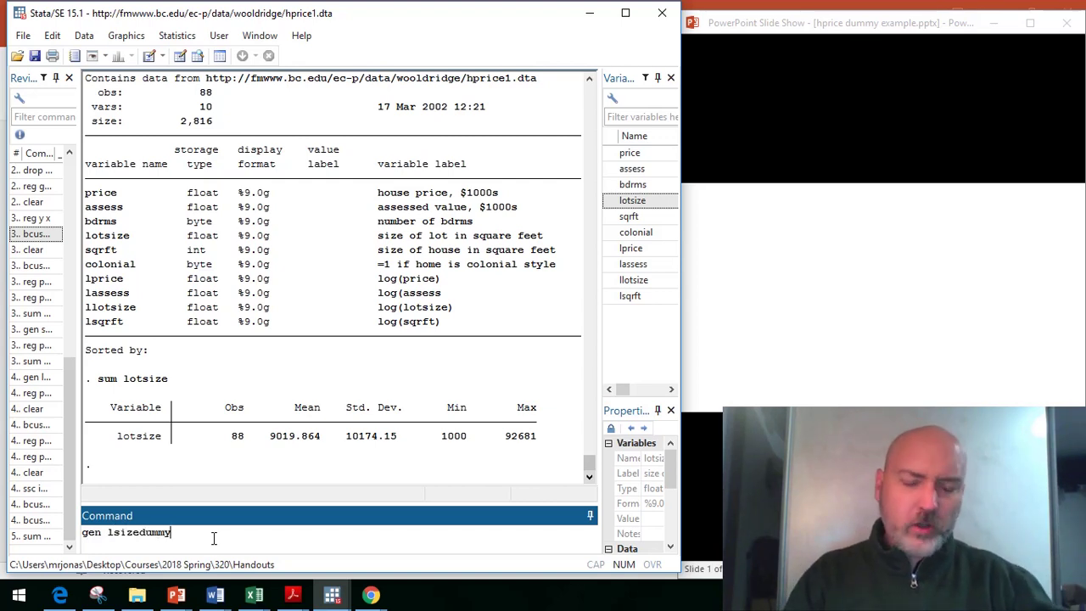
pyautogui.write('=')
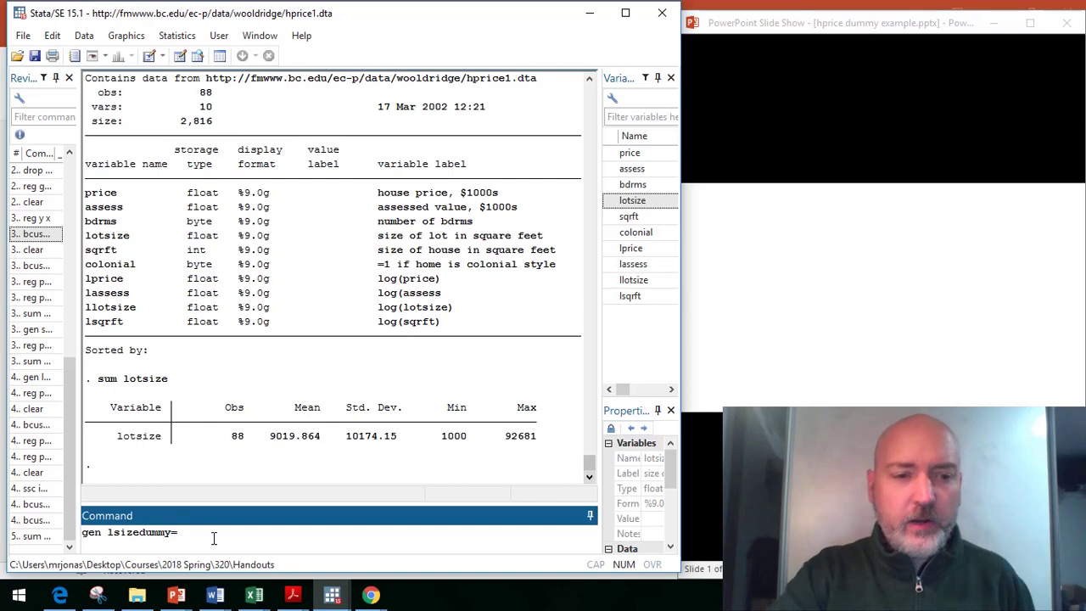
pyautogui.write('0')
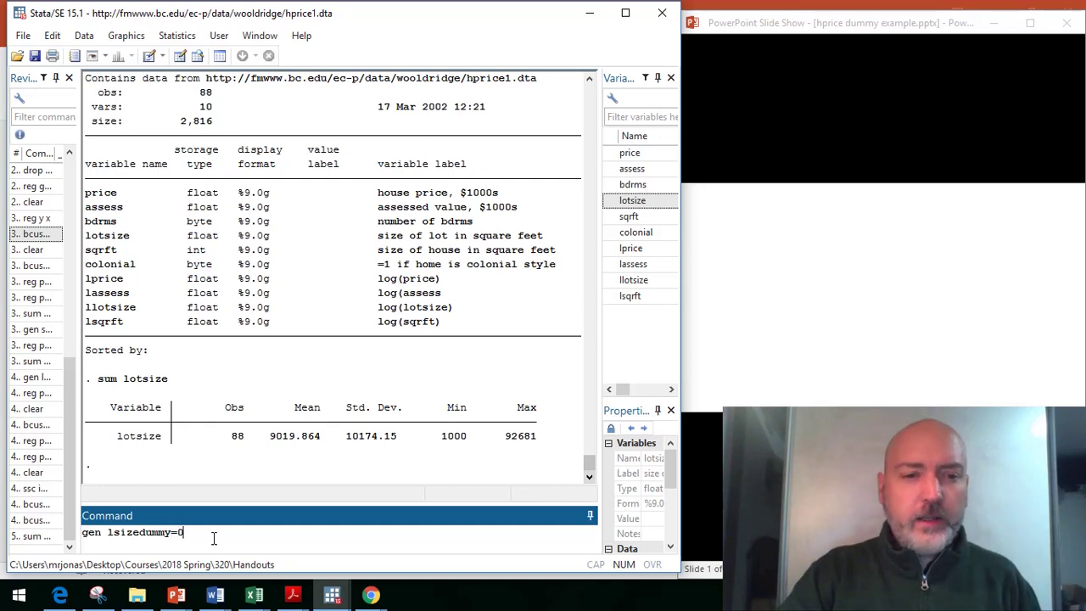
pyautogui.press('Return')
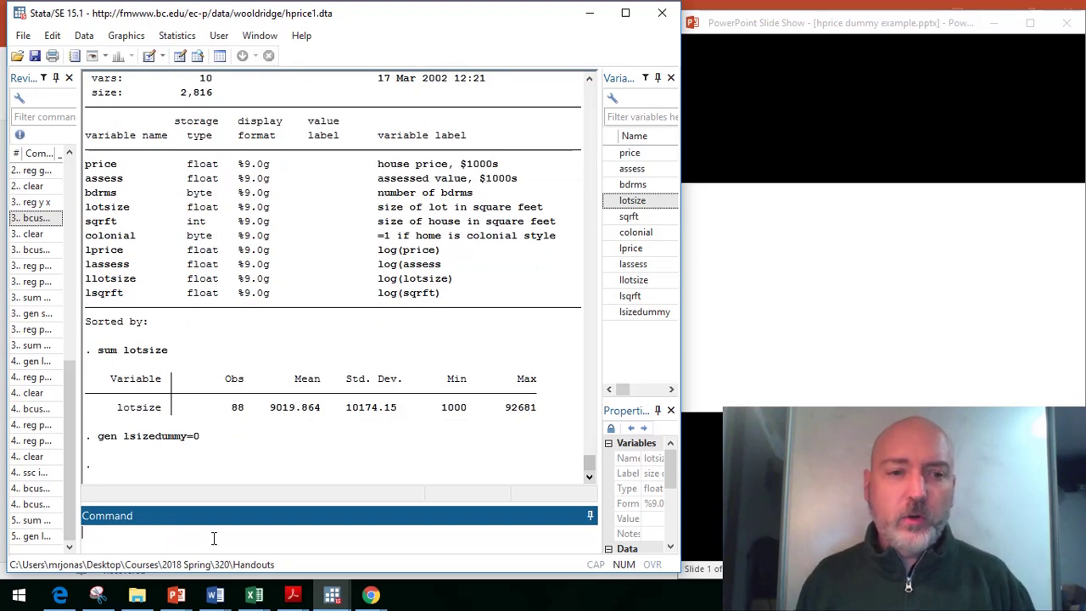
pyautogui.write('repl')
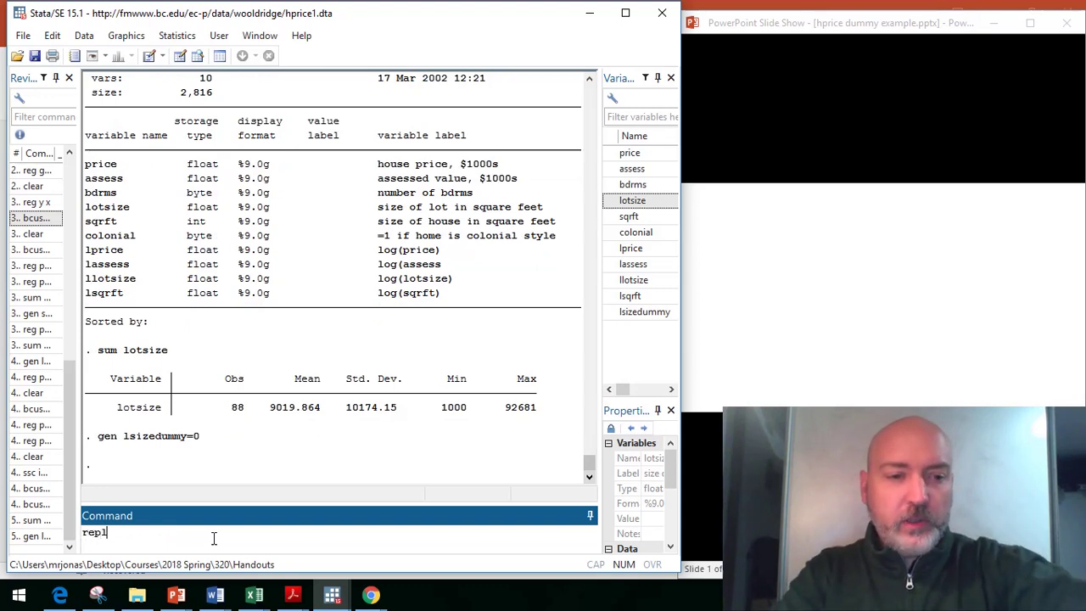
pyautogui.write('ace')
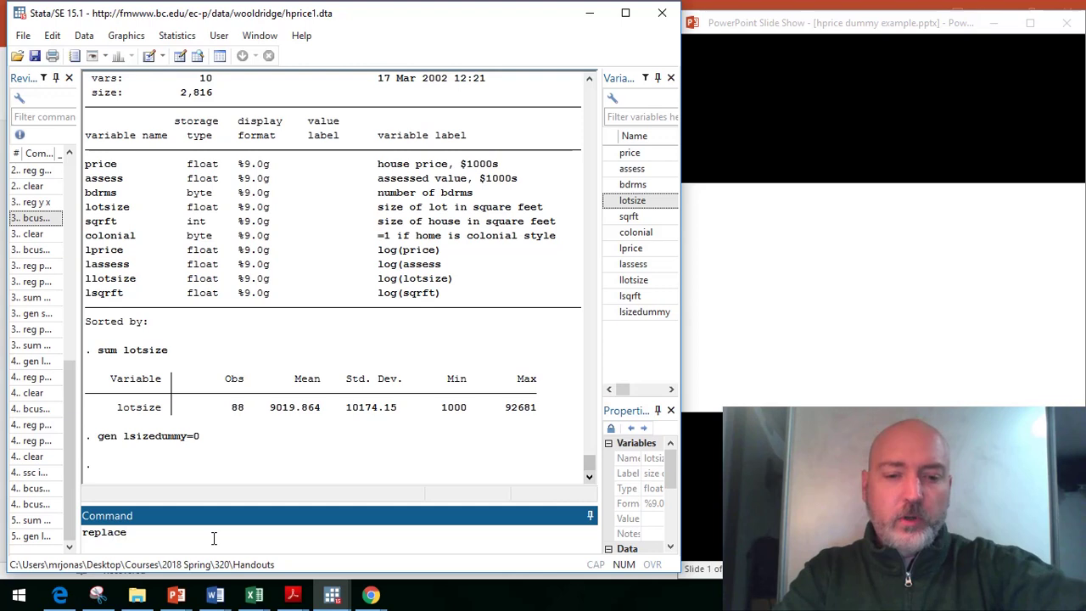
pyautogui.write(' l')
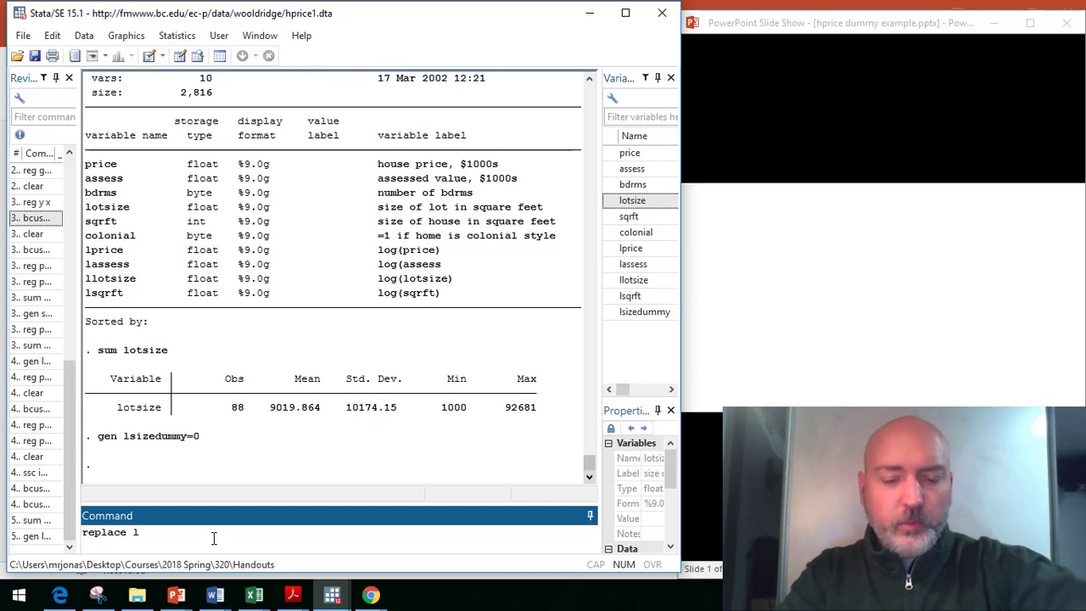
pyautogui.write('sizedu')
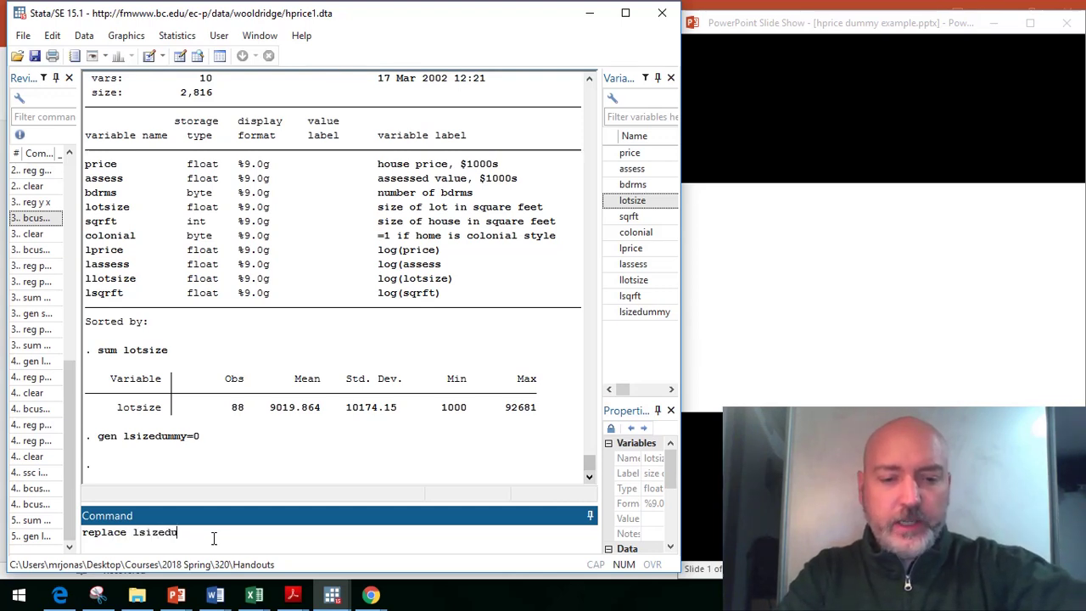
pyautogui.write('mmy=')
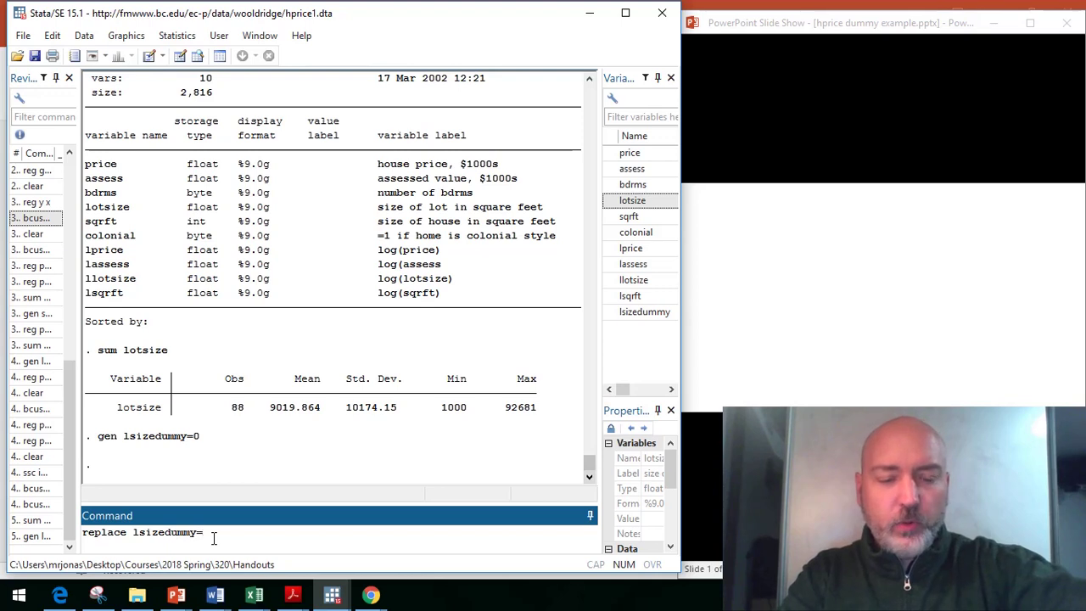
pyautogui.write('1 if ')
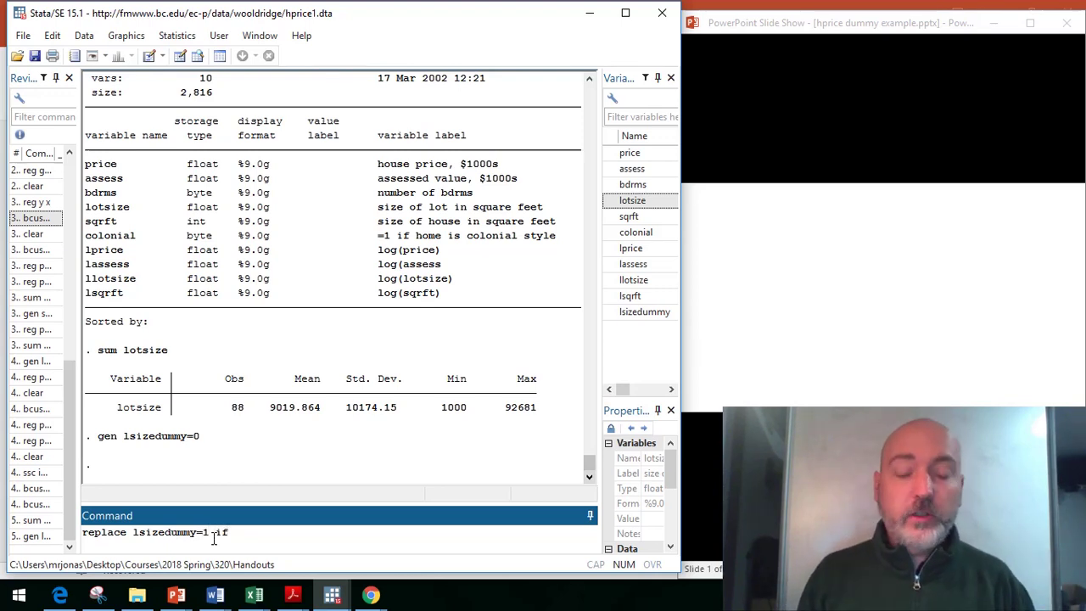
pyautogui.write('l')
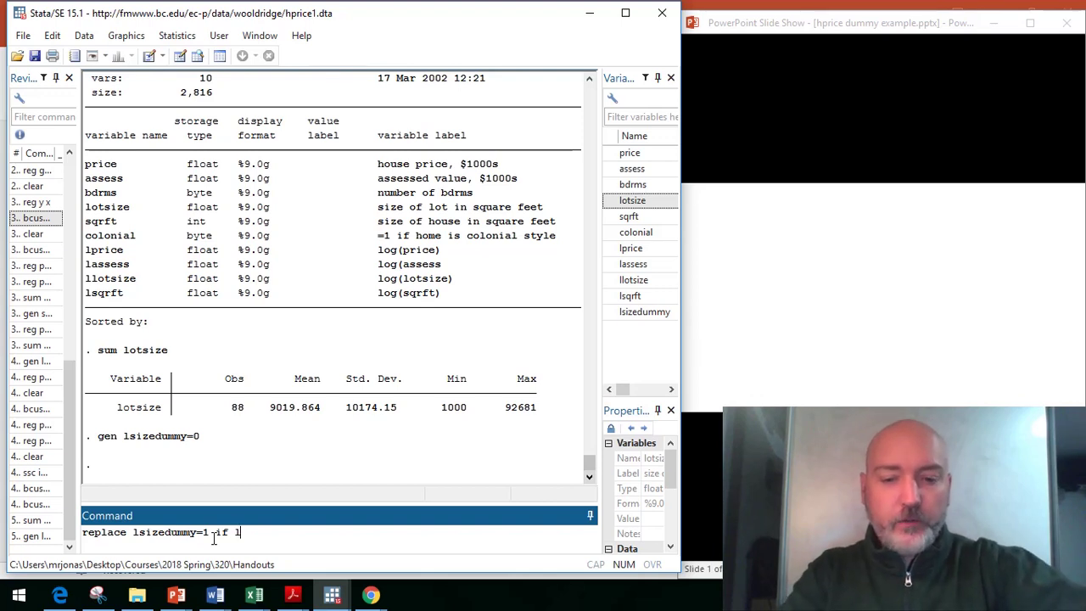
pyautogui.write('otsize')
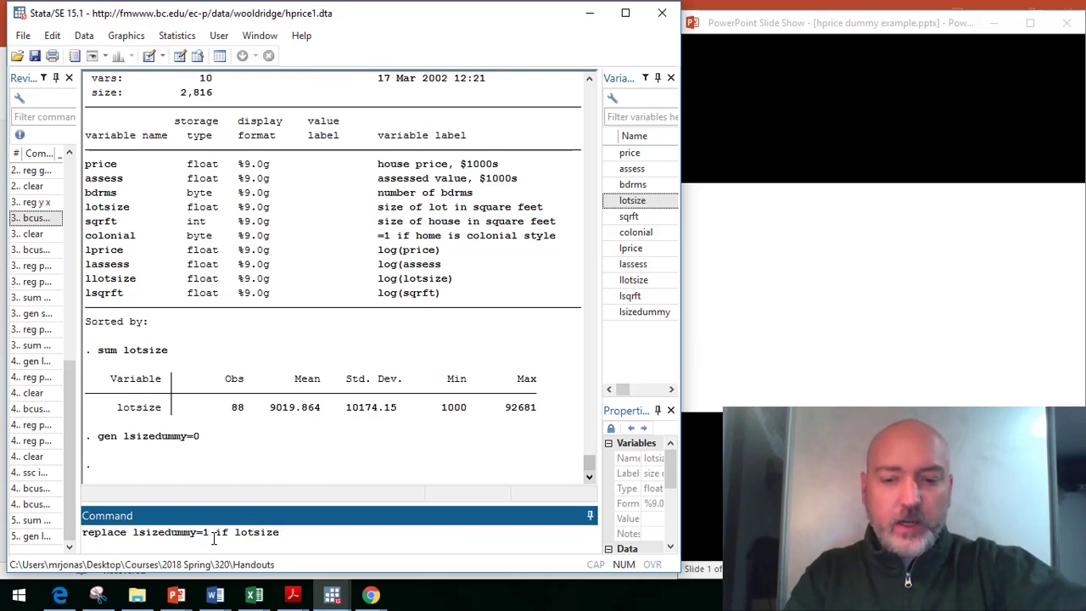
pyautogui.write('>')
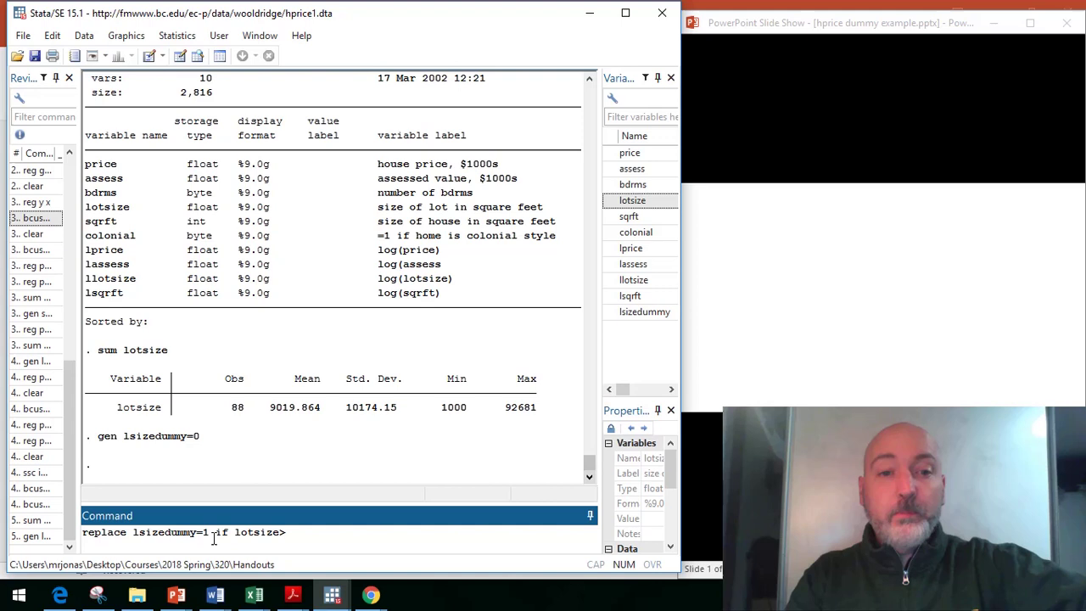
pyautogui.write('901')
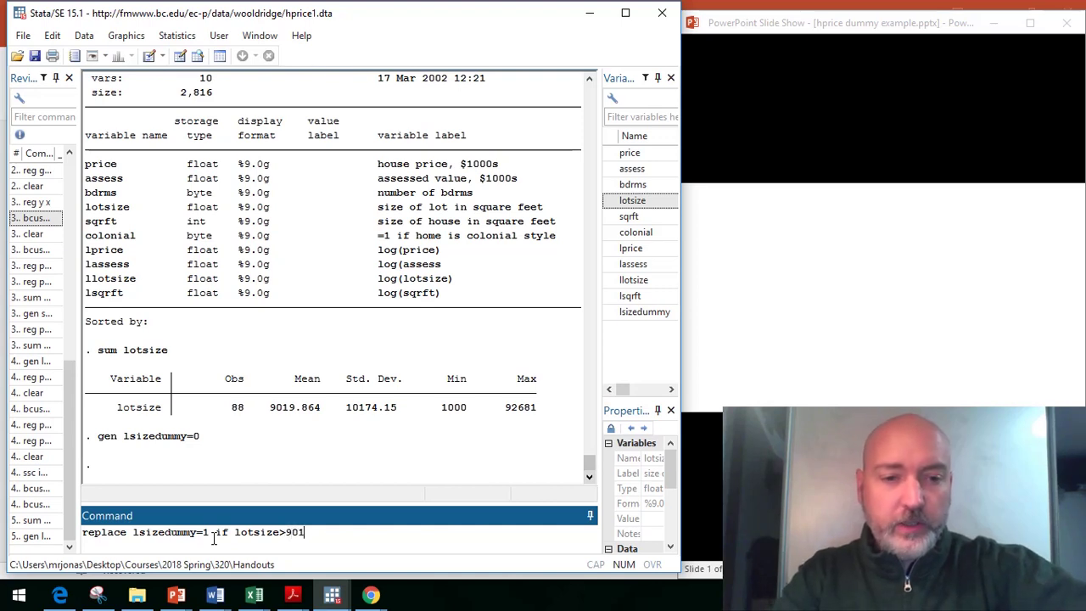
pyautogui.write('9')
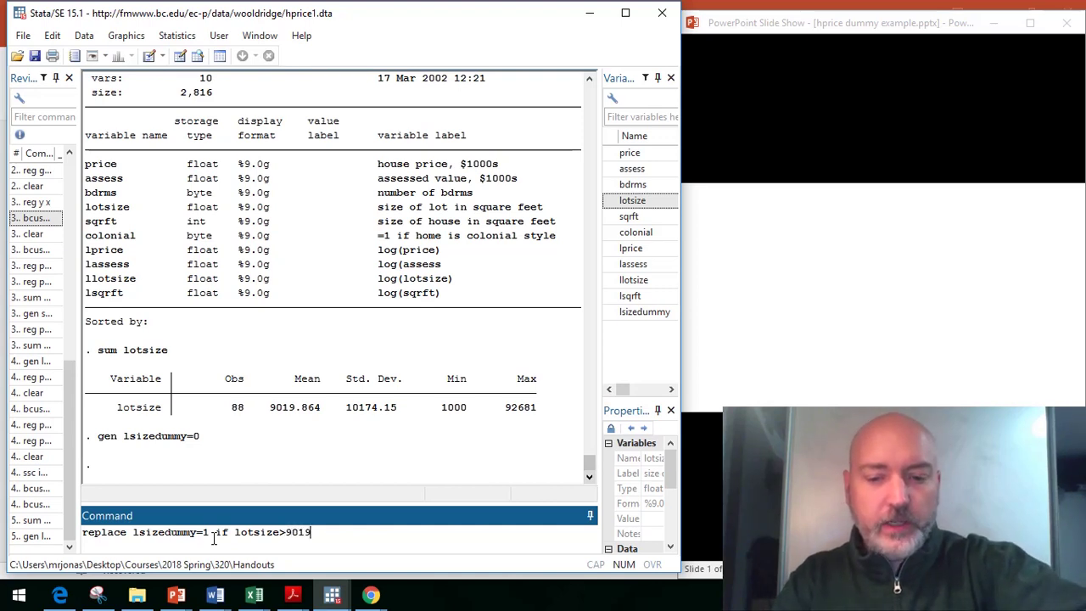
pyautogui.write('.864')
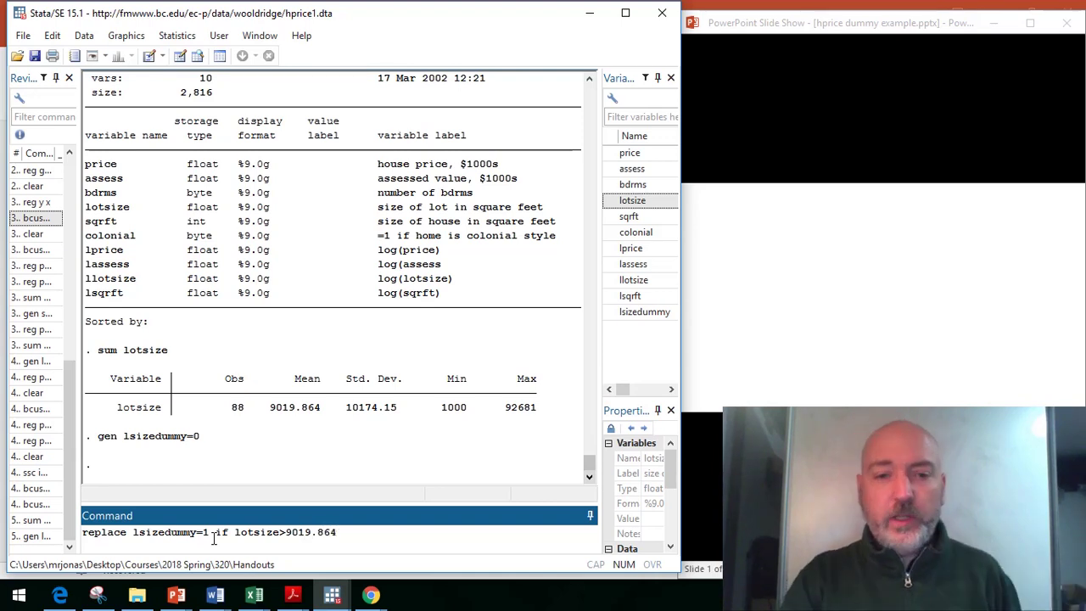
pyautogui.press('Return')
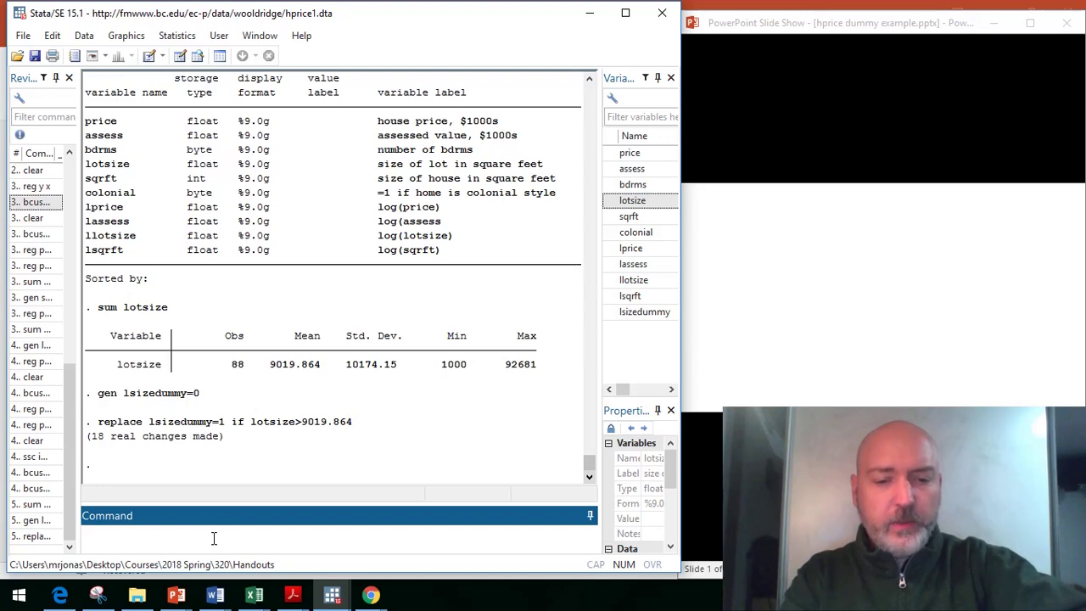
pyautogui.write('bro')
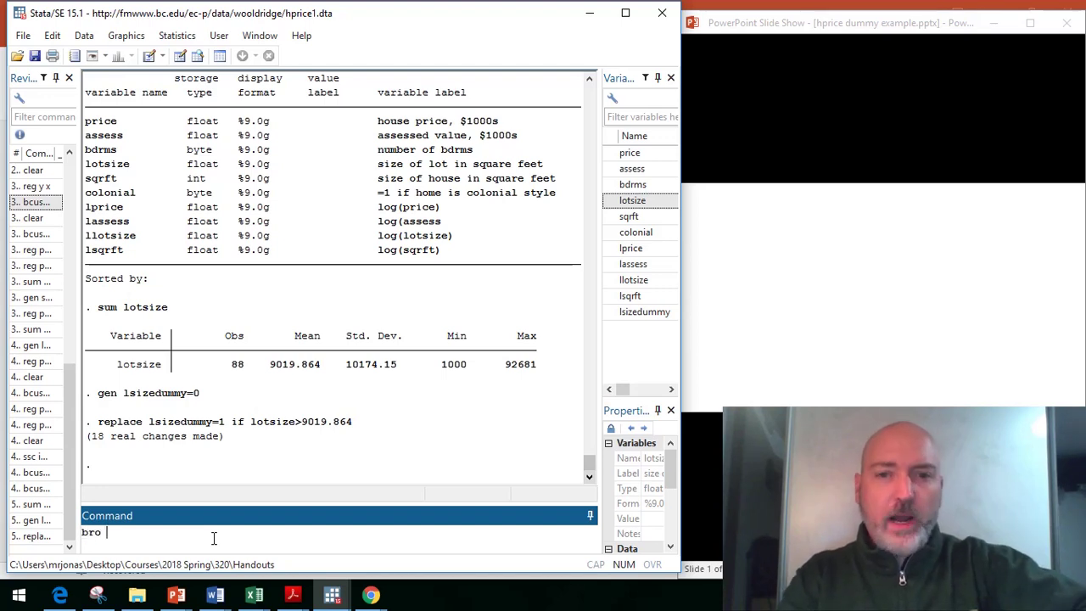
pyautogui.doubleClick(632, 201)
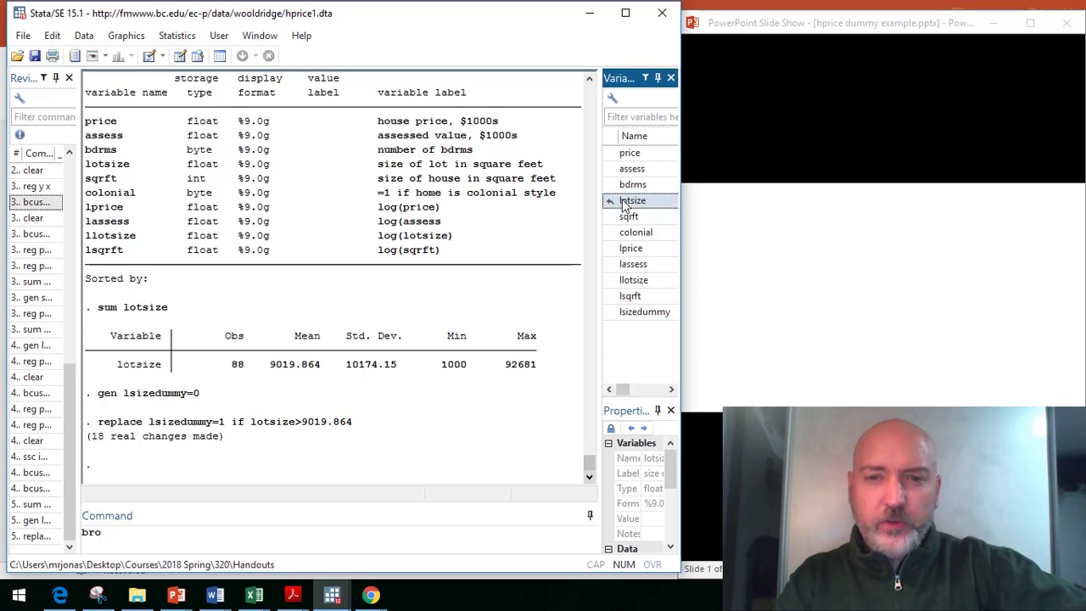
pyautogui.doubleClick(641, 313)
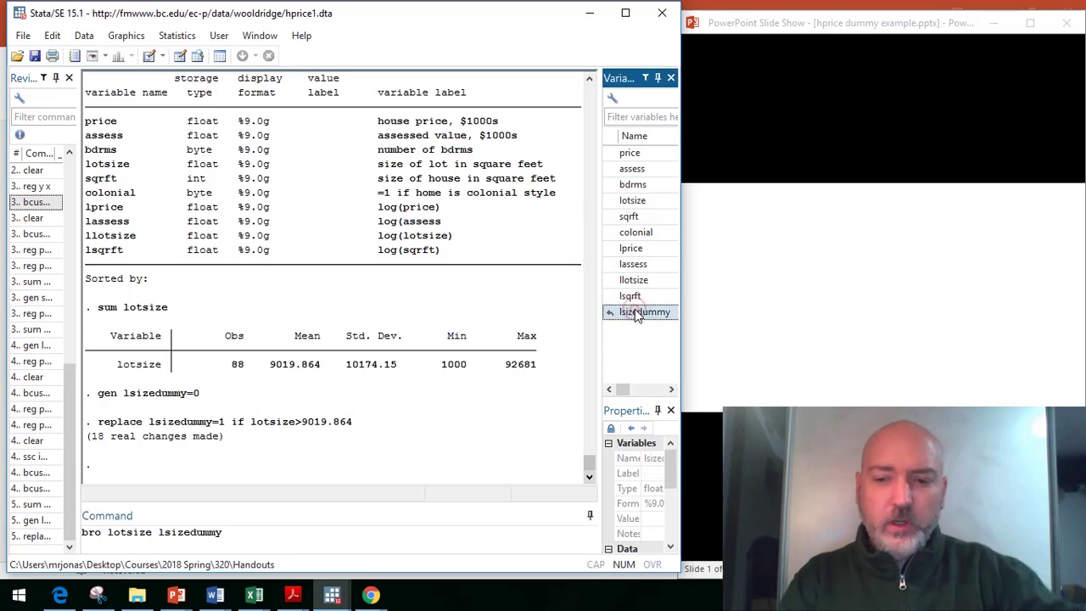
pyautogui.press('Return')
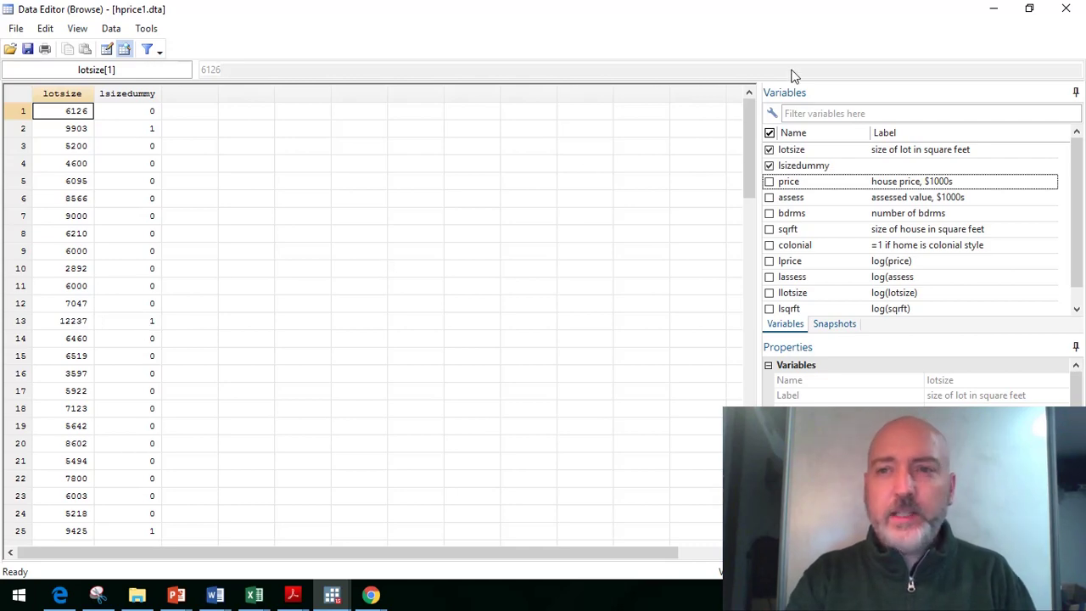
pyautogui.click(1066, 10)
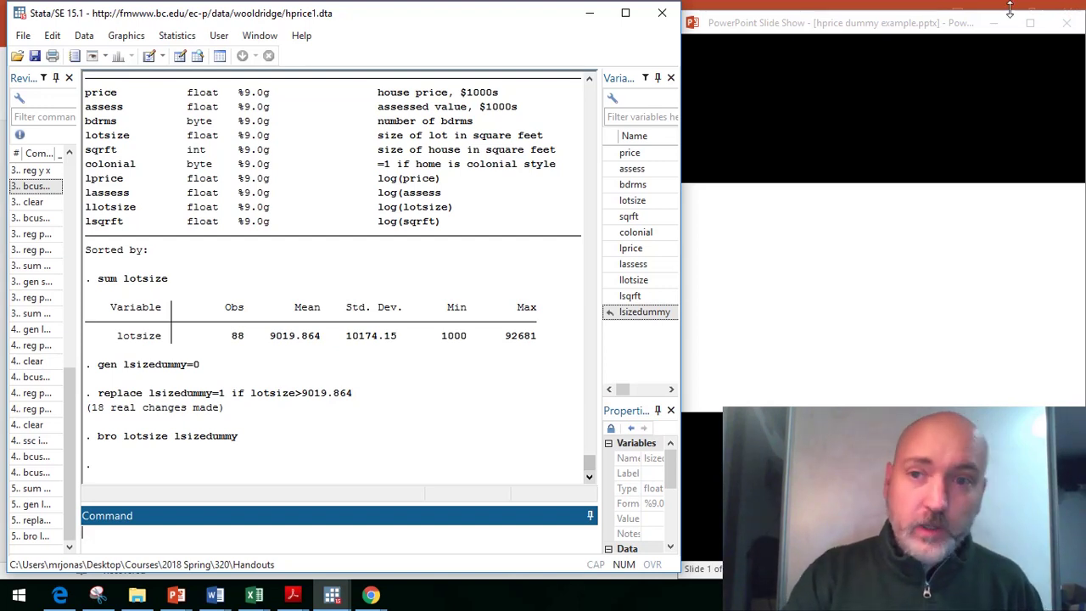
# Step through slide 2's bullets to show the one-line generate syntax and gen d12=(district==12) example
pyautogui.click(883, 122)
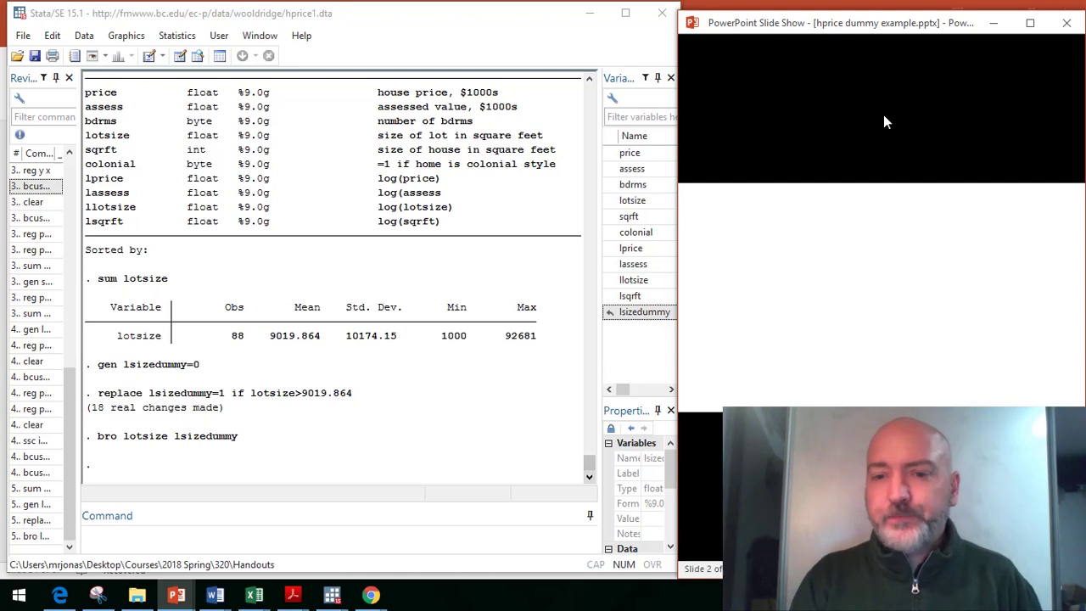
pyautogui.press('Right')
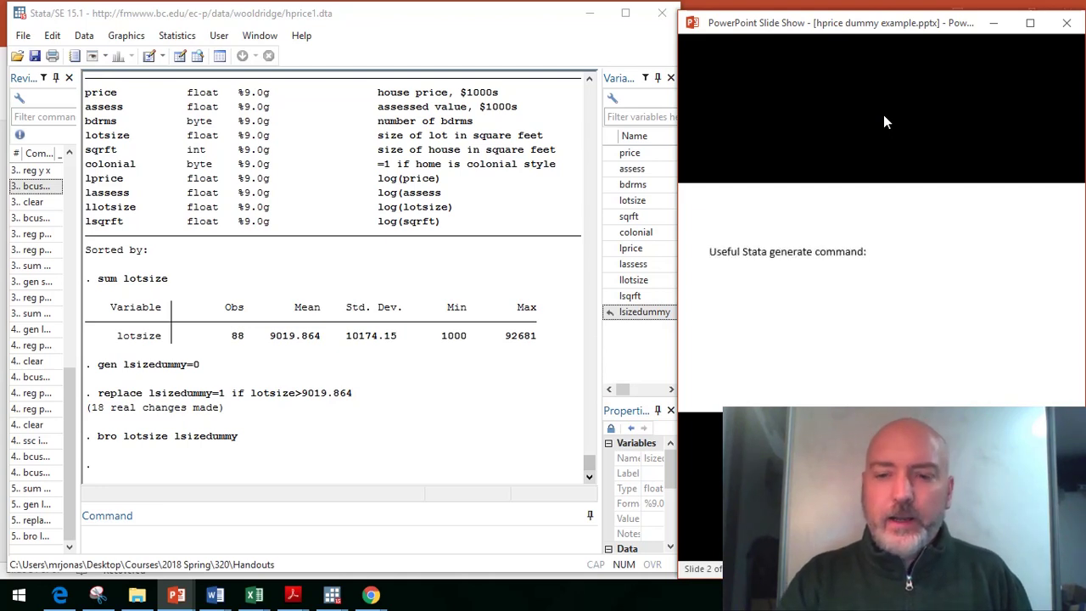
pyautogui.press('Right')
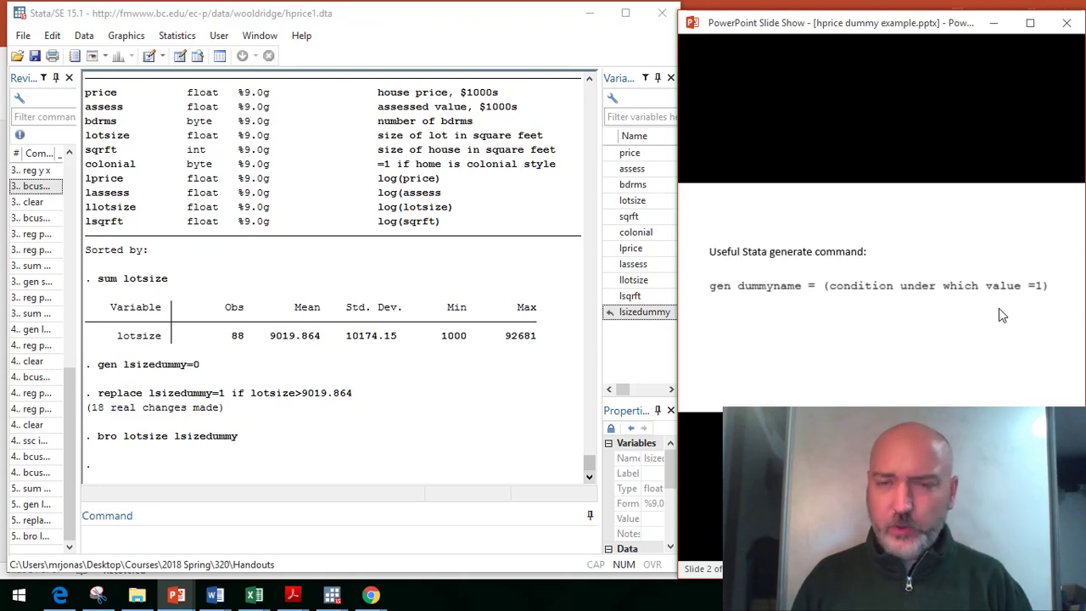
pyautogui.press('Right')
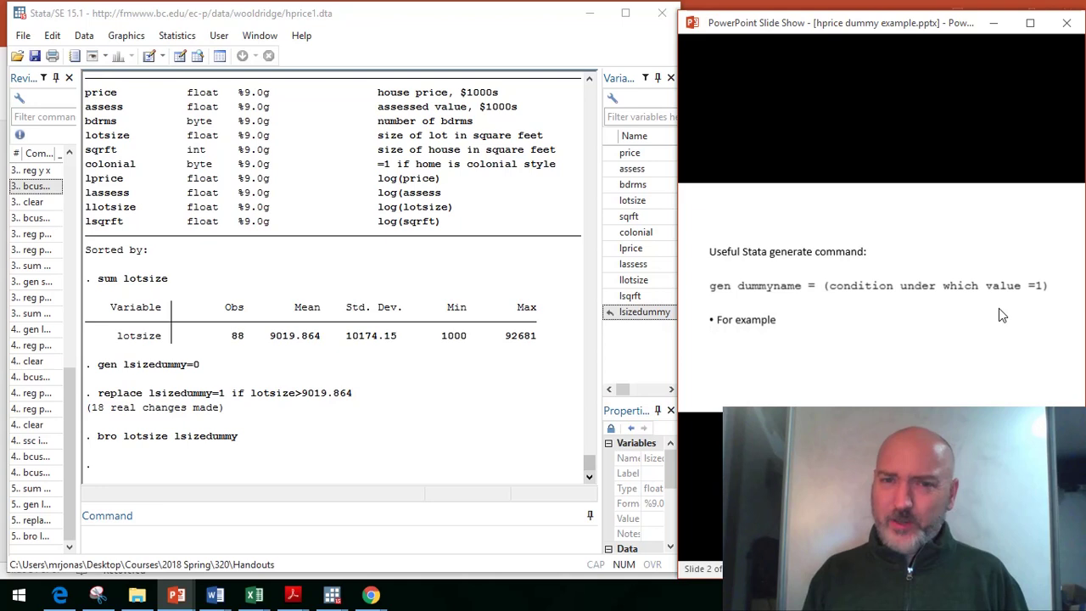
pyautogui.press('Right')
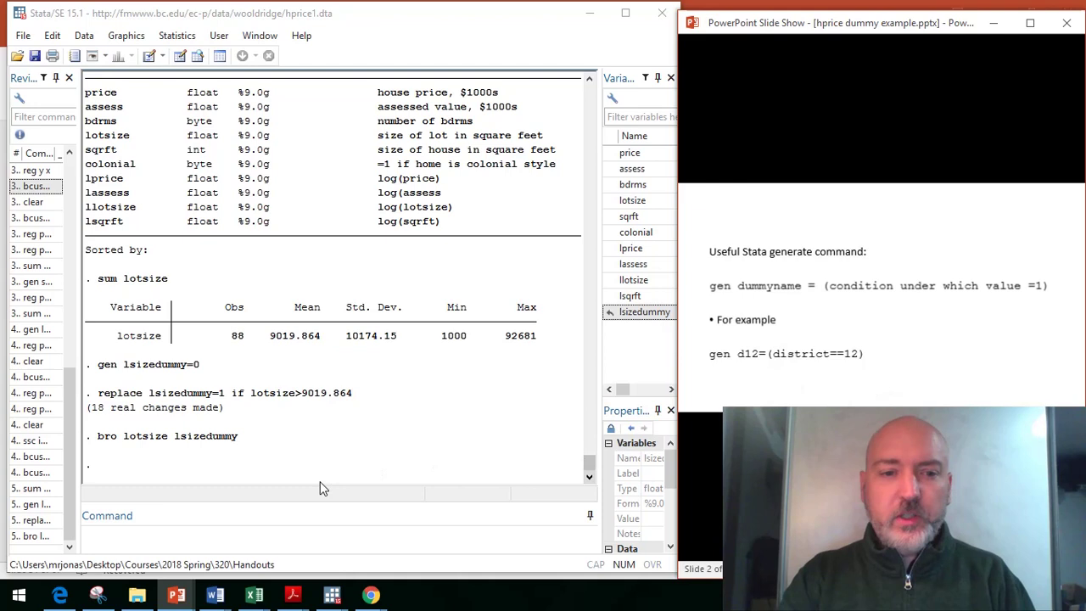
# Drop lsizedummy and regenerate it with gen lsizedummy=(lotsize>9019.864)
pyautogui.click(259, 535)
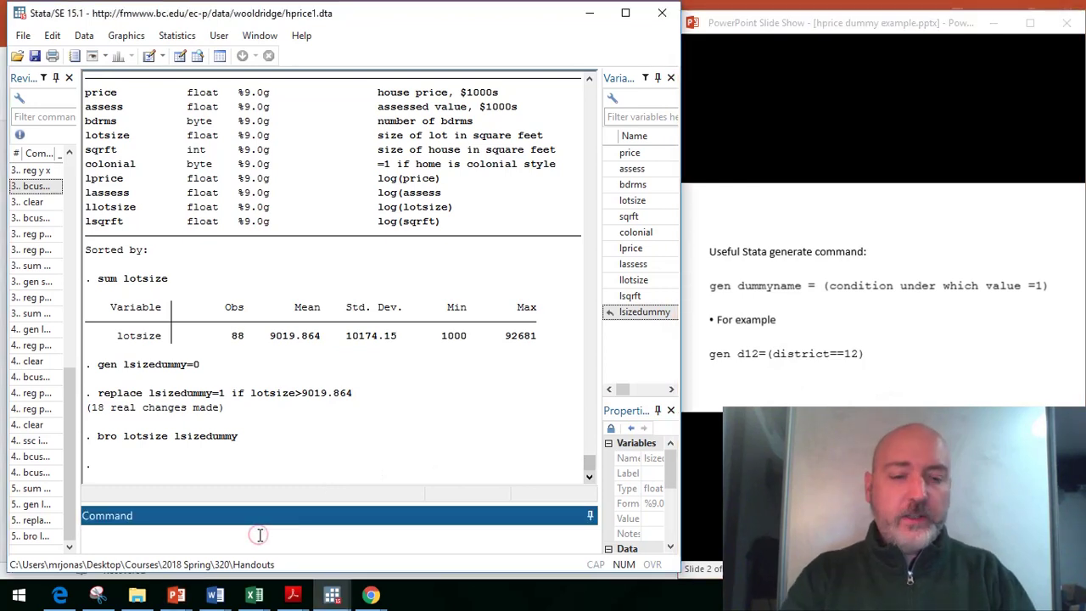
pyautogui.write('drop')
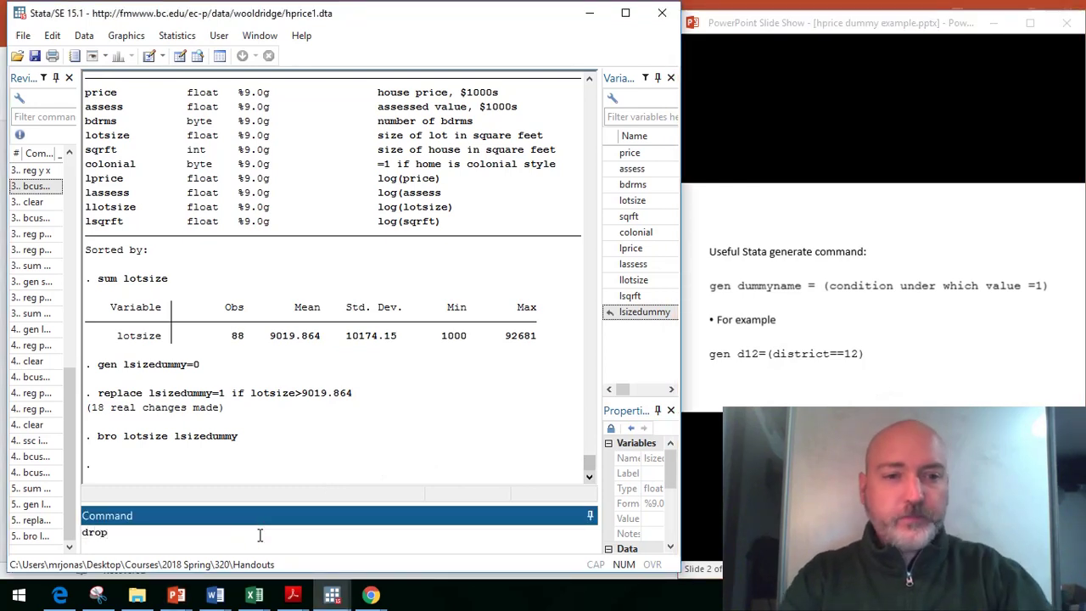
pyautogui.click(631, 314)
pyautogui.press('Return')
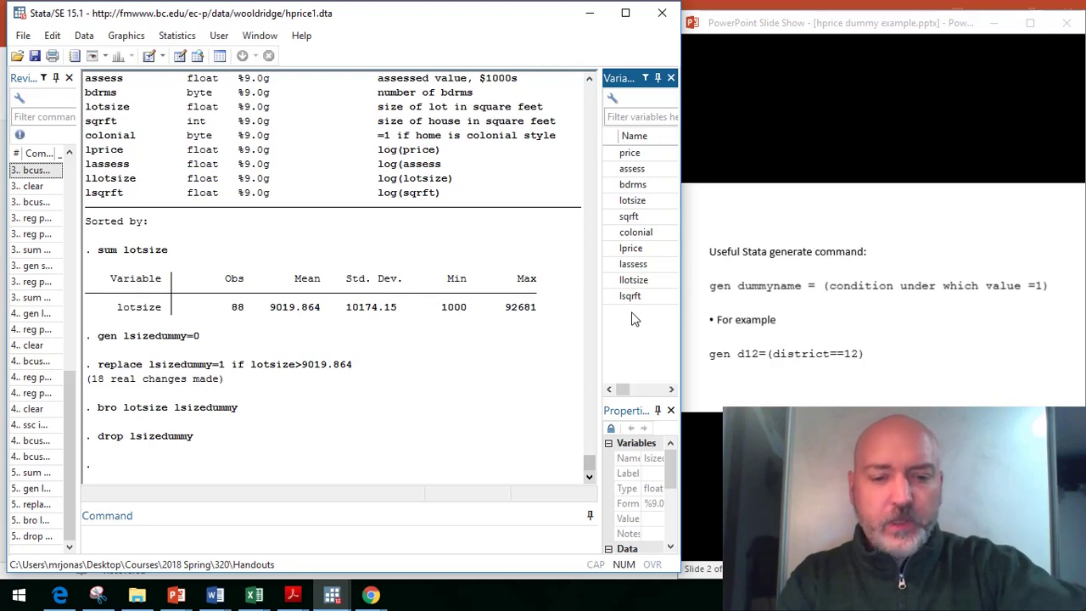
pyautogui.write('gen l')
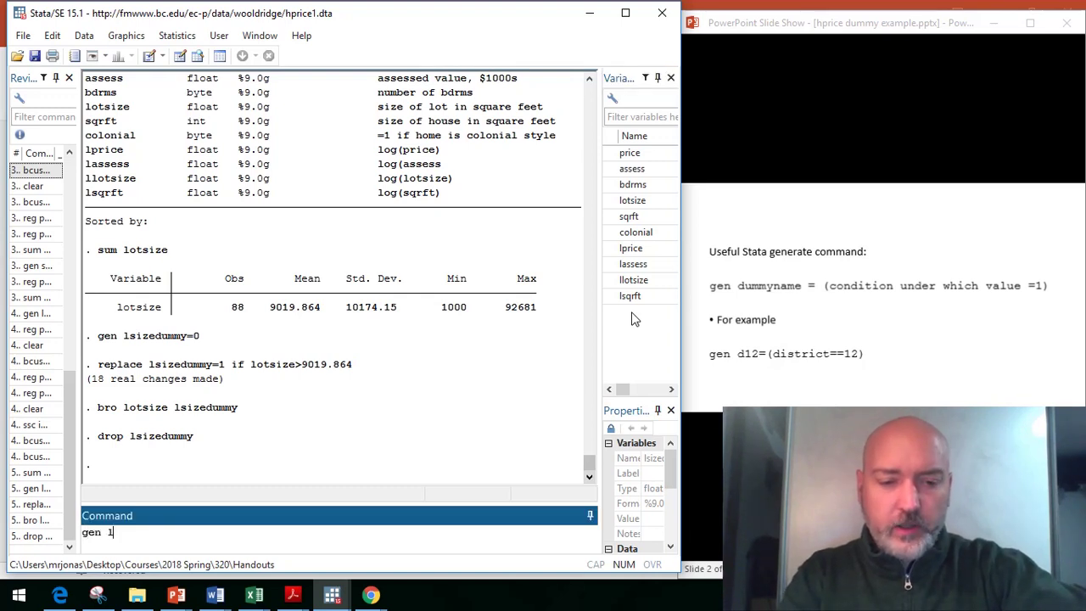
pyautogui.write('sizedummy')
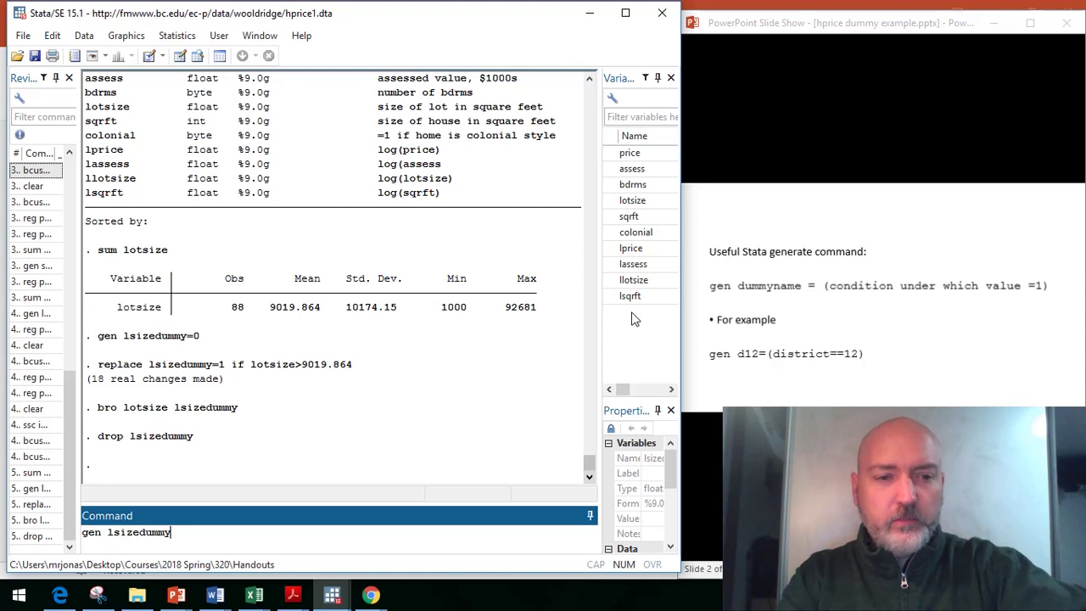
pyautogui.write('=(')
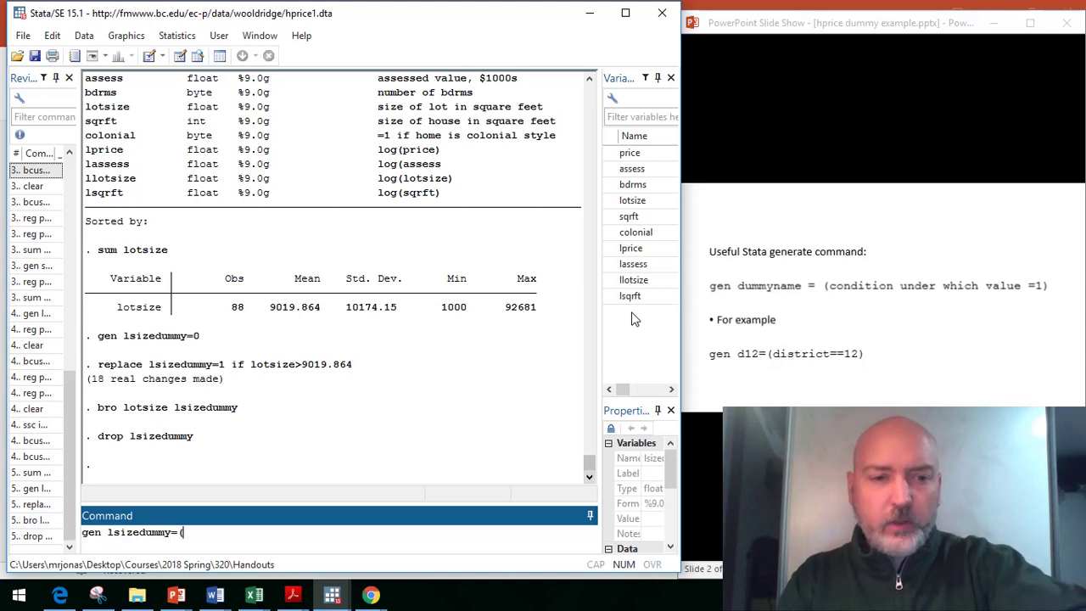
pyautogui.write('lo')
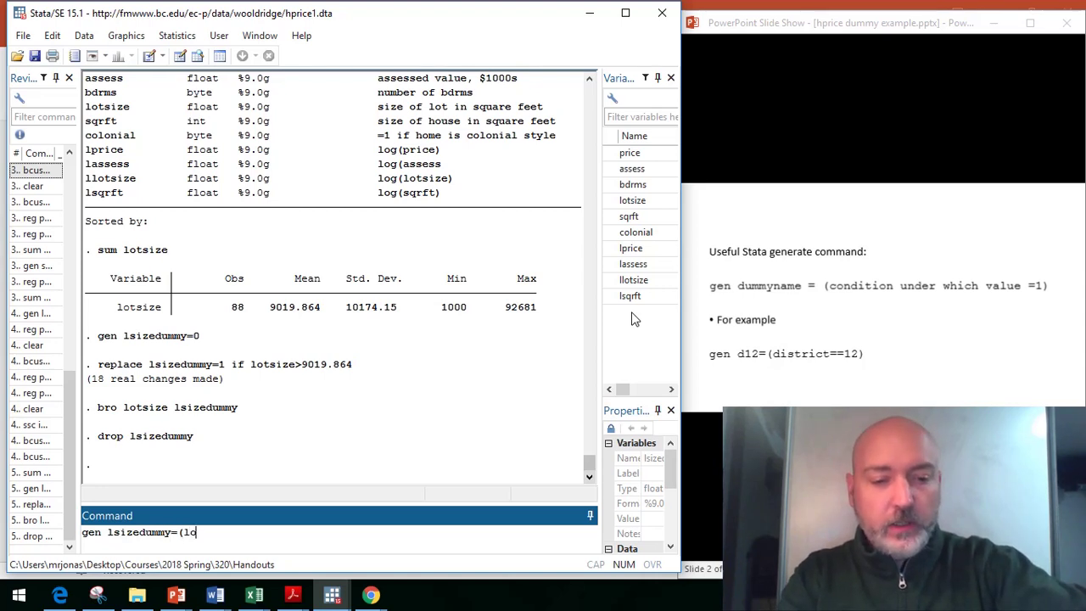
pyautogui.write('tsi')
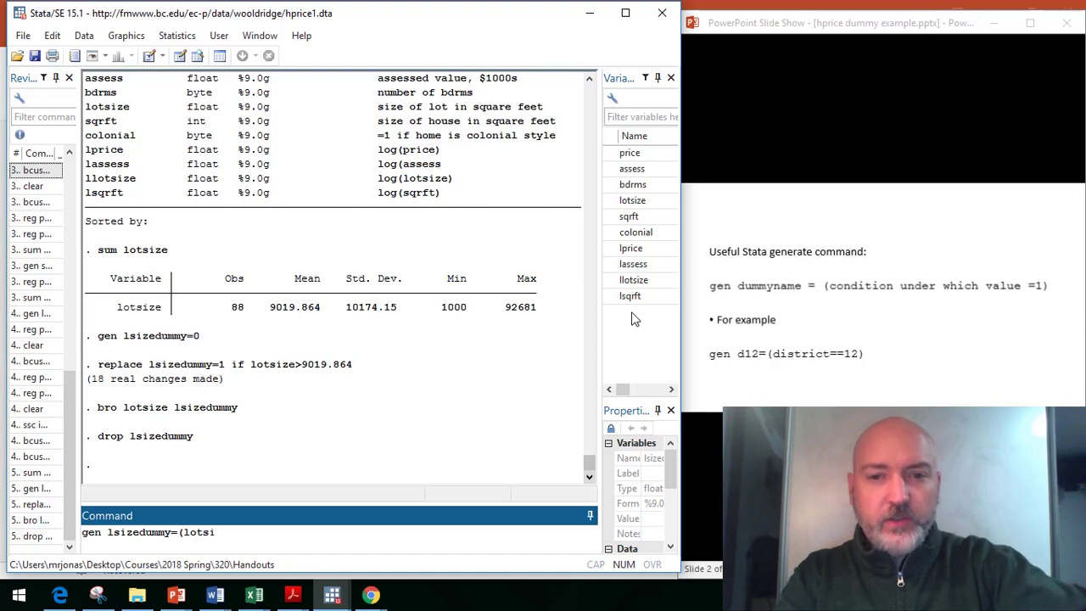
pyautogui.write('ze')
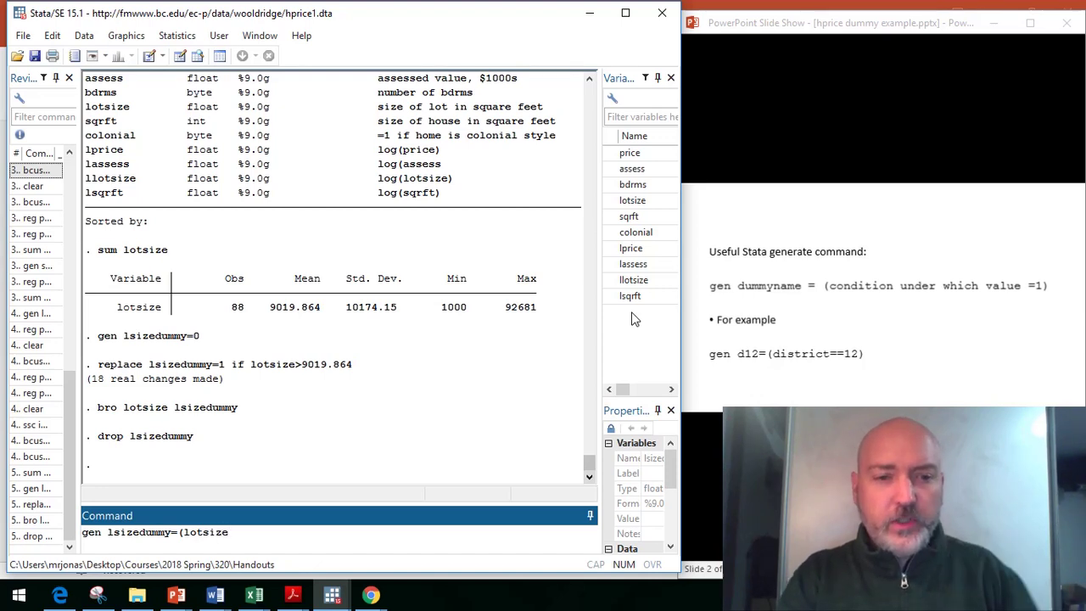
pyautogui.write('>')
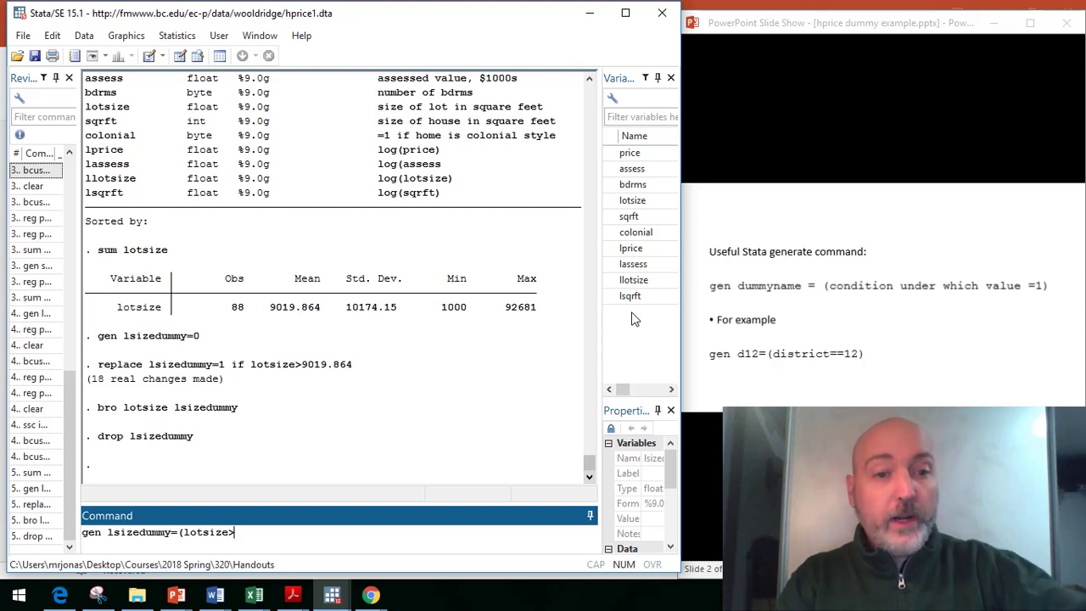
pyautogui.write('9019')
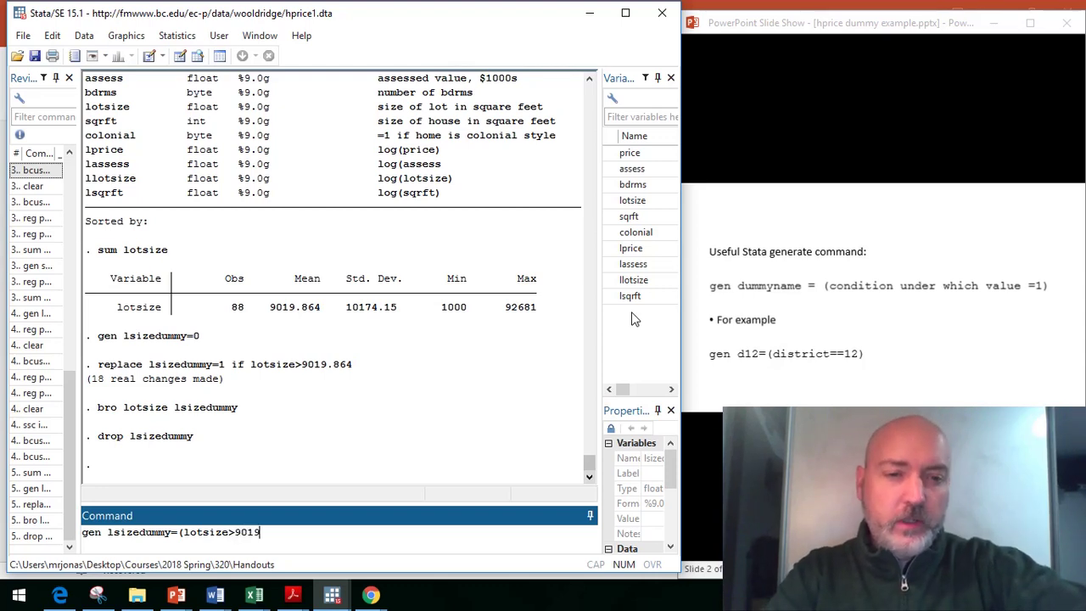
pyautogui.write('.864')
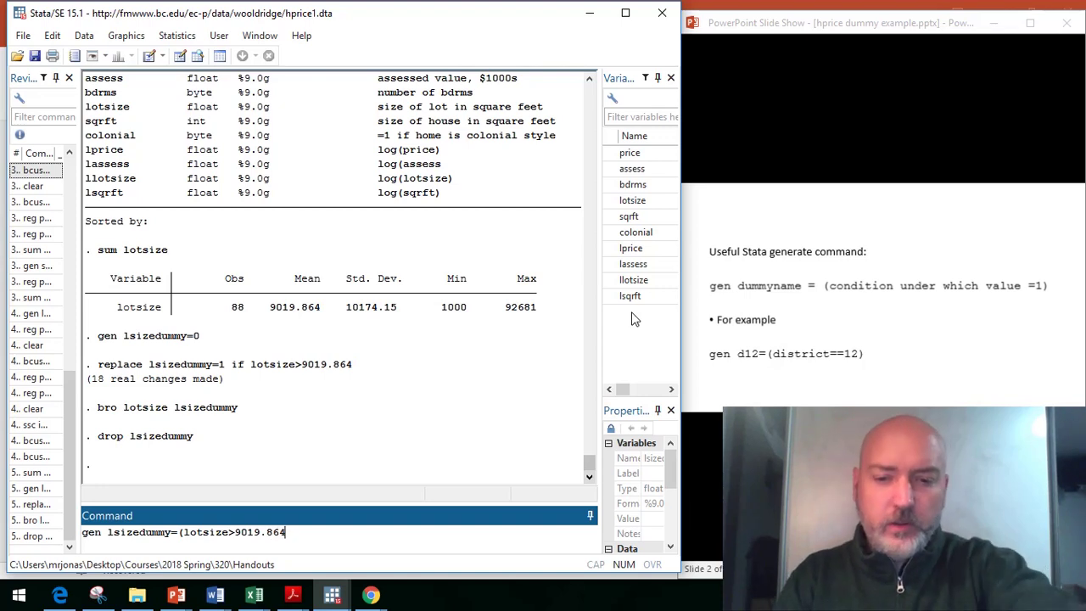
pyautogui.write(')')
pyautogui.press('Return')
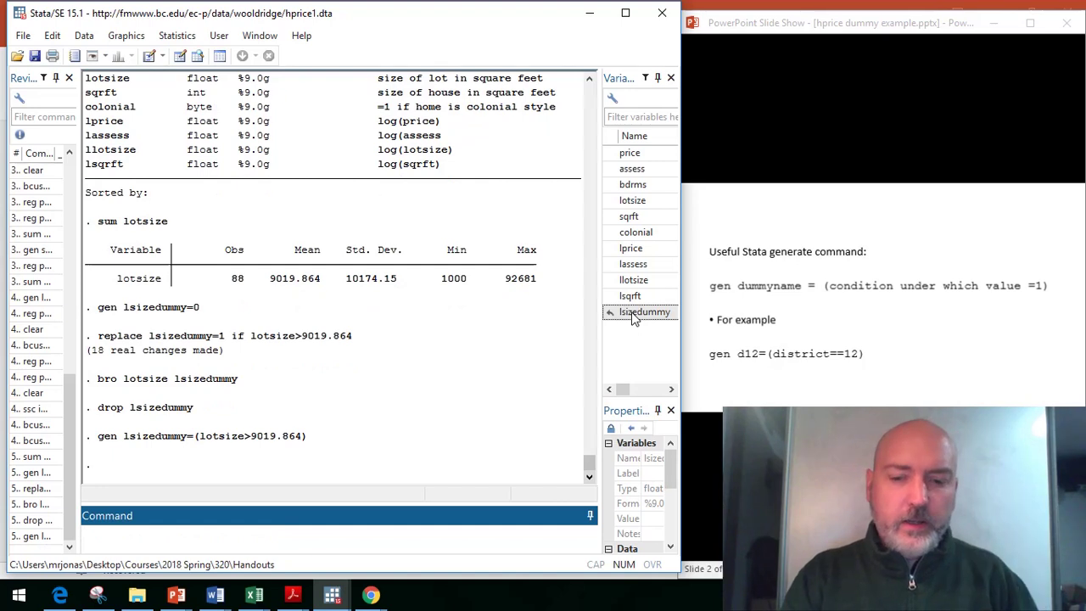
pyautogui.press('pageup')
pyautogui.press('pageup')
pyautogui.press('pageup')
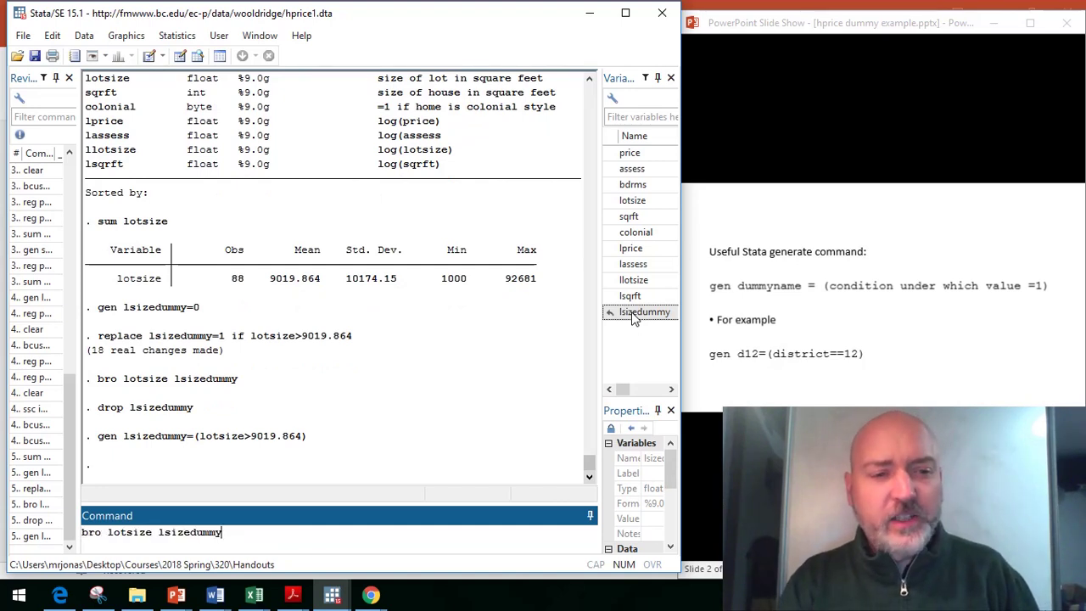
pyautogui.press('Return')
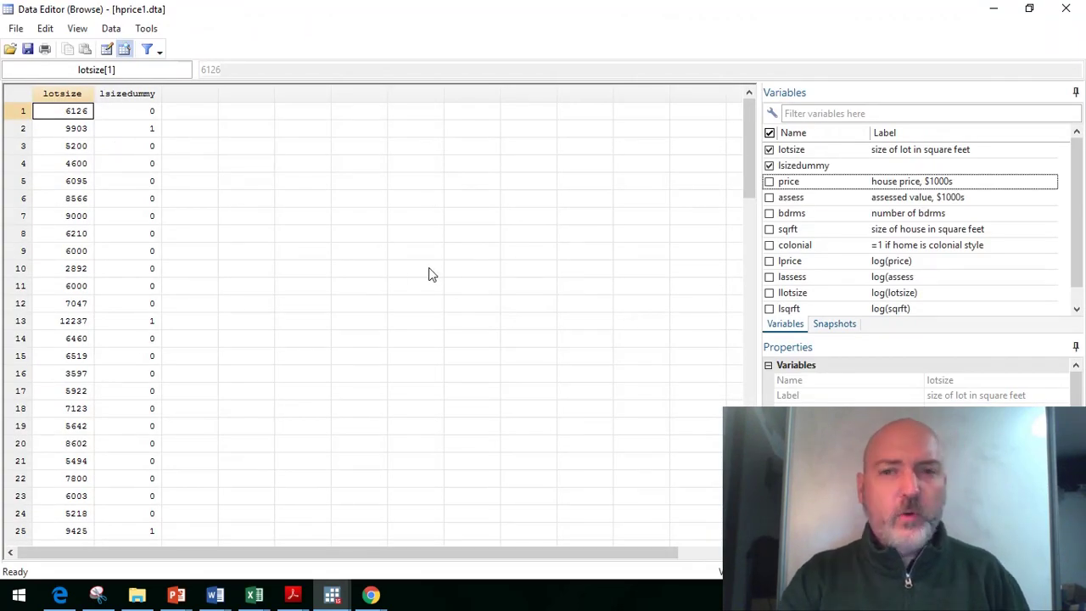
pyautogui.click(1066, 11)
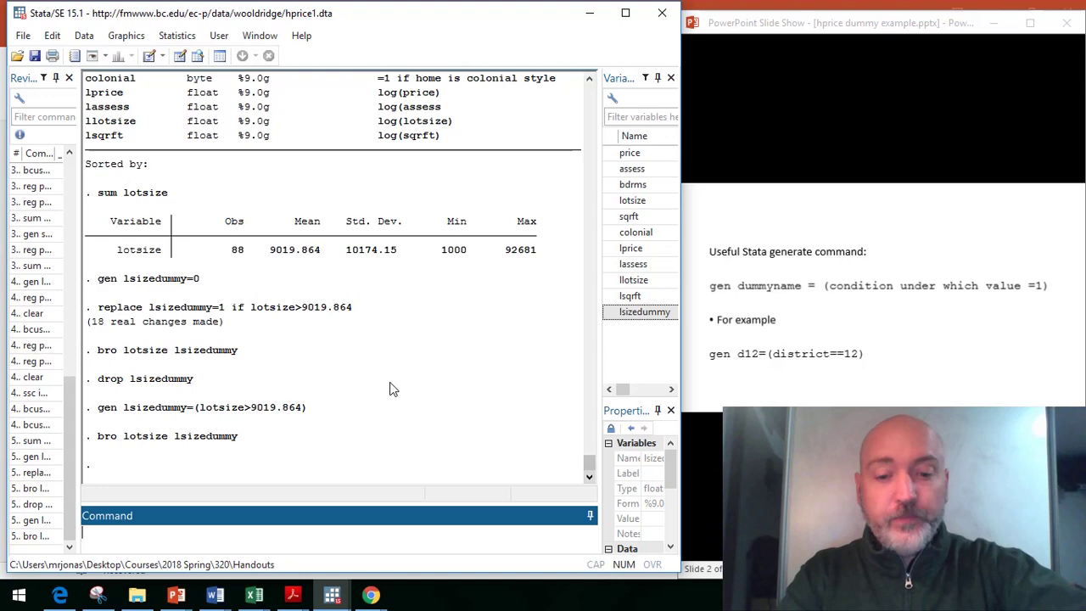
# Run reg price bdrms lsizedummy and highlight coefficients 56.90229 and 113.7817
pyautogui.write('re')
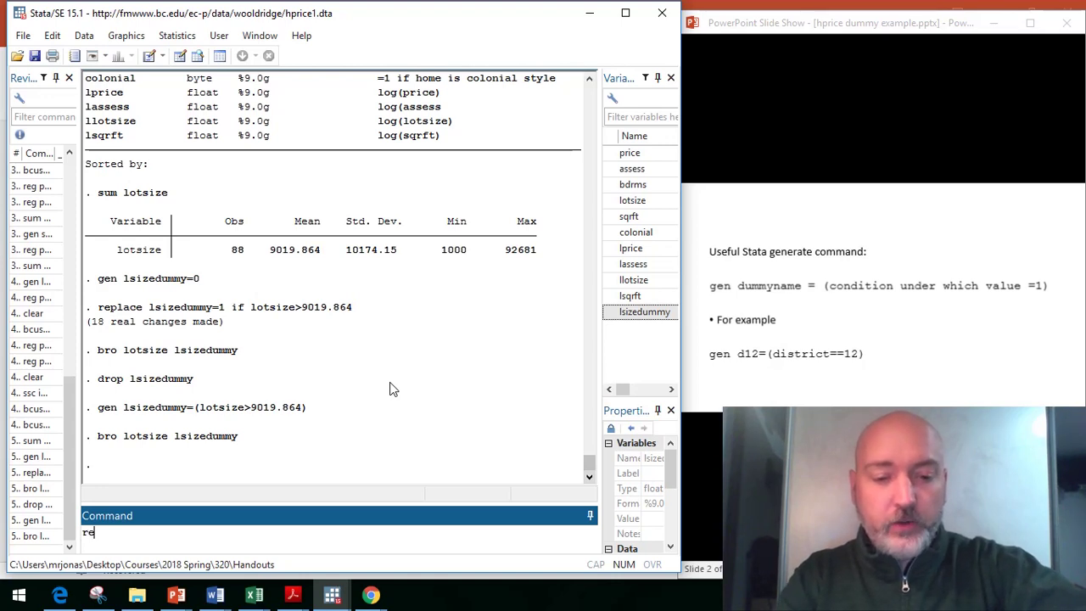
pyautogui.write('g price ')
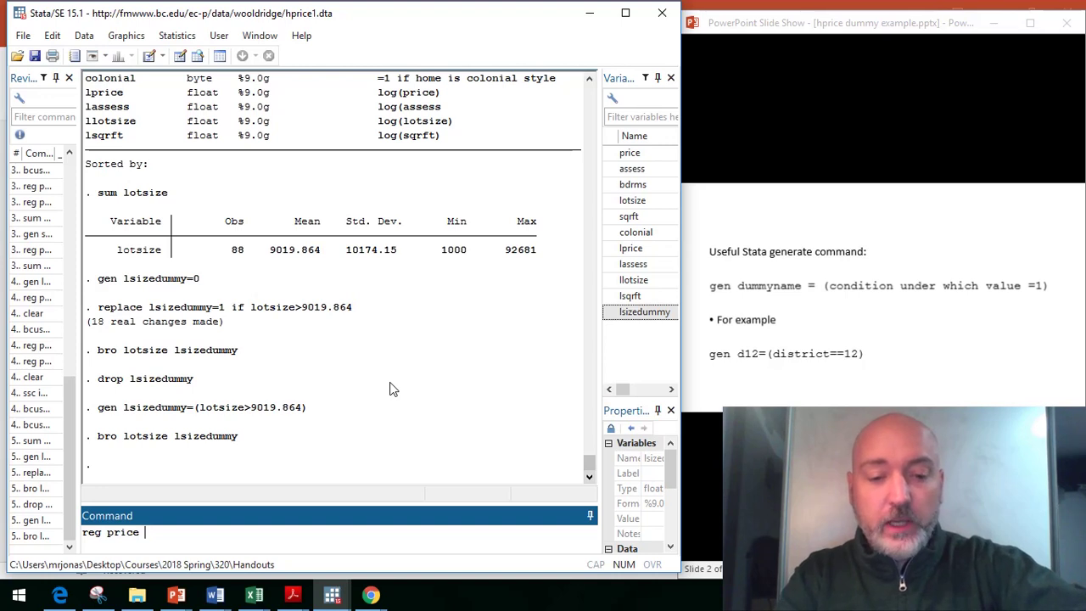
pyautogui.write('bdrm')
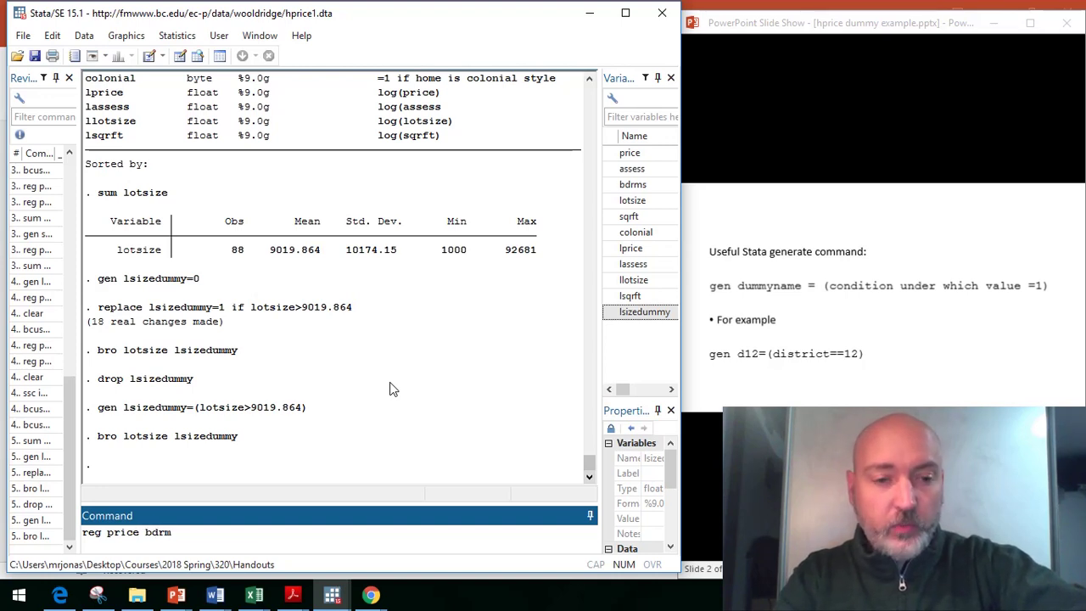
pyautogui.write('s')
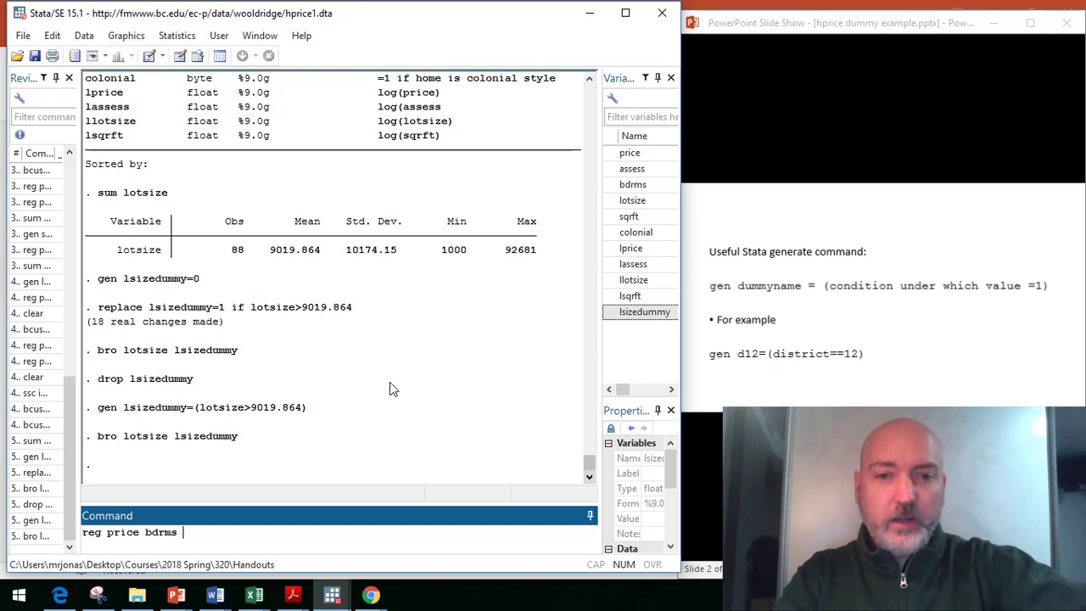
pyautogui.click(634, 319)
pyautogui.doubleClick(635, 319)
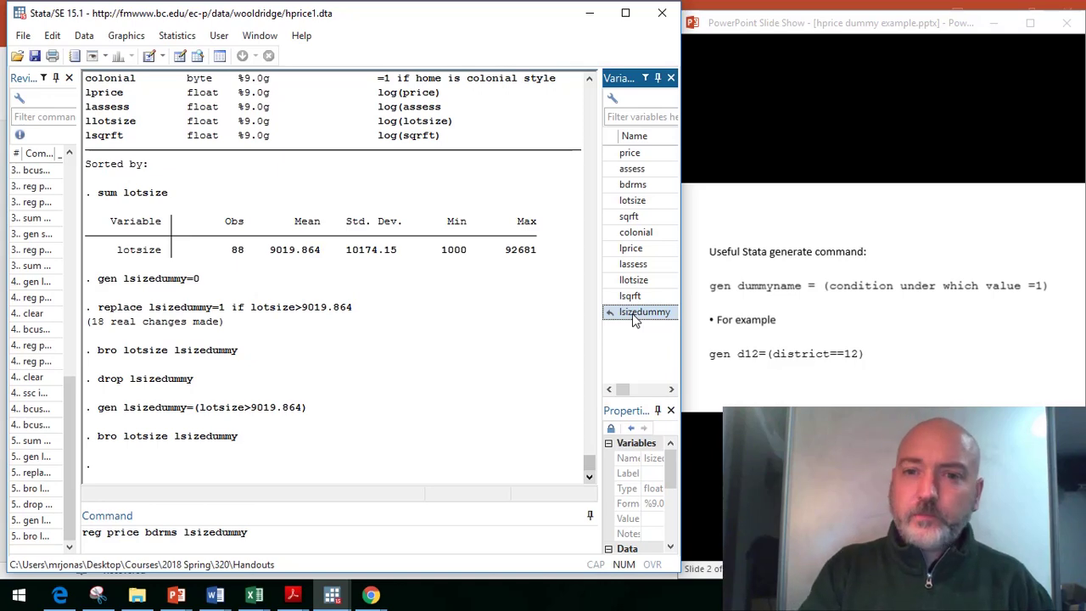
pyautogui.press('Return')
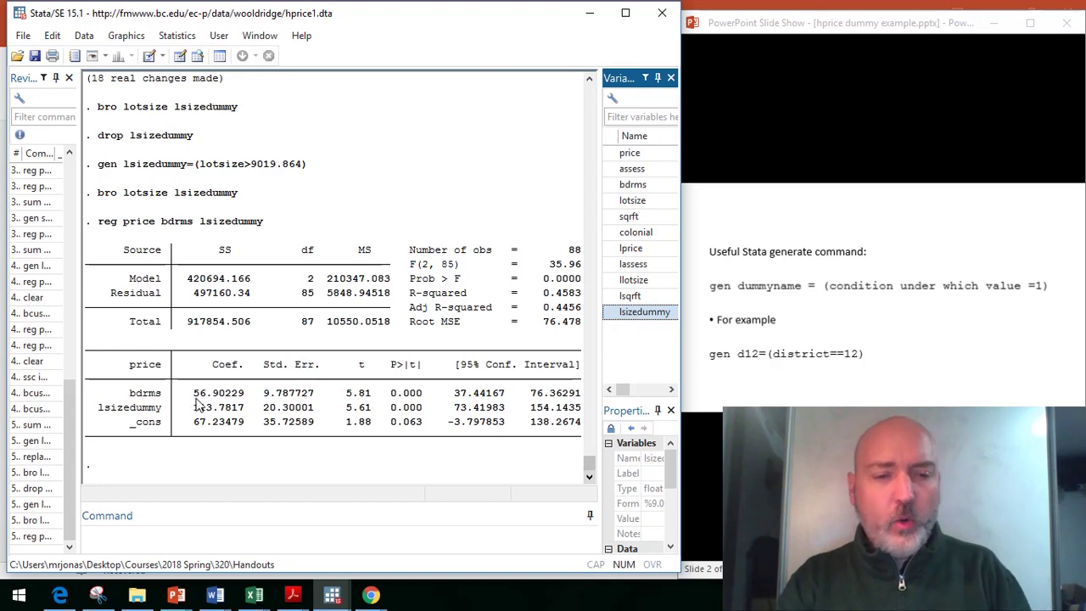
pyautogui.moveTo(194, 396); pyautogui.dragTo(246, 401)
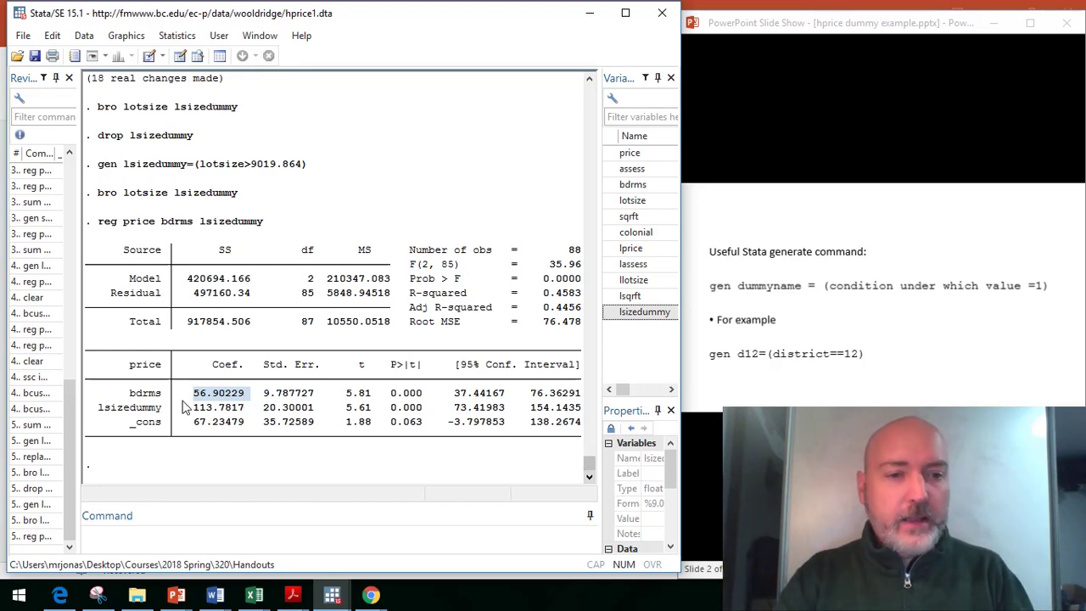
pyautogui.moveTo(193, 408); pyautogui.dragTo(249, 410)
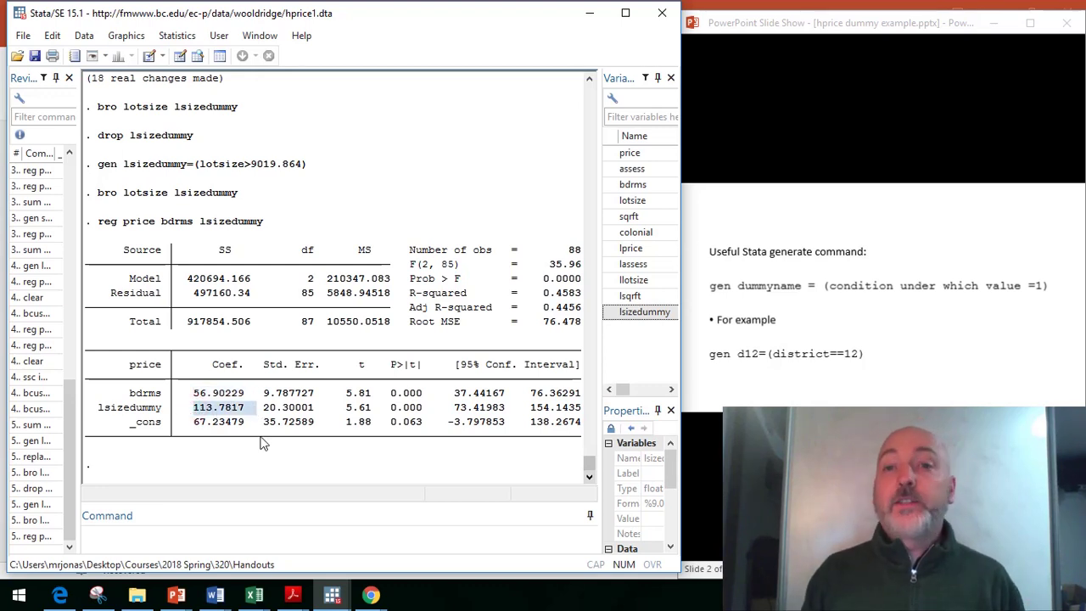
# Show the price-versus-bdrms graph's LSIZEDUMMY=0 line and 67.23 intercept, highlighting the 67.23479 constant
pyautogui.click(772, 58)
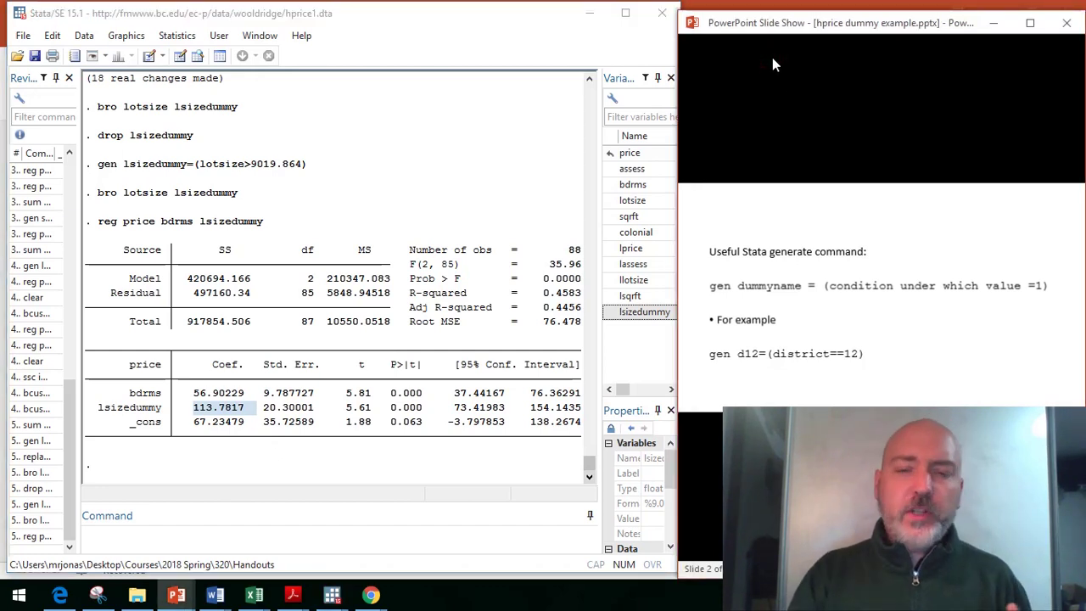
pyautogui.press('Right')
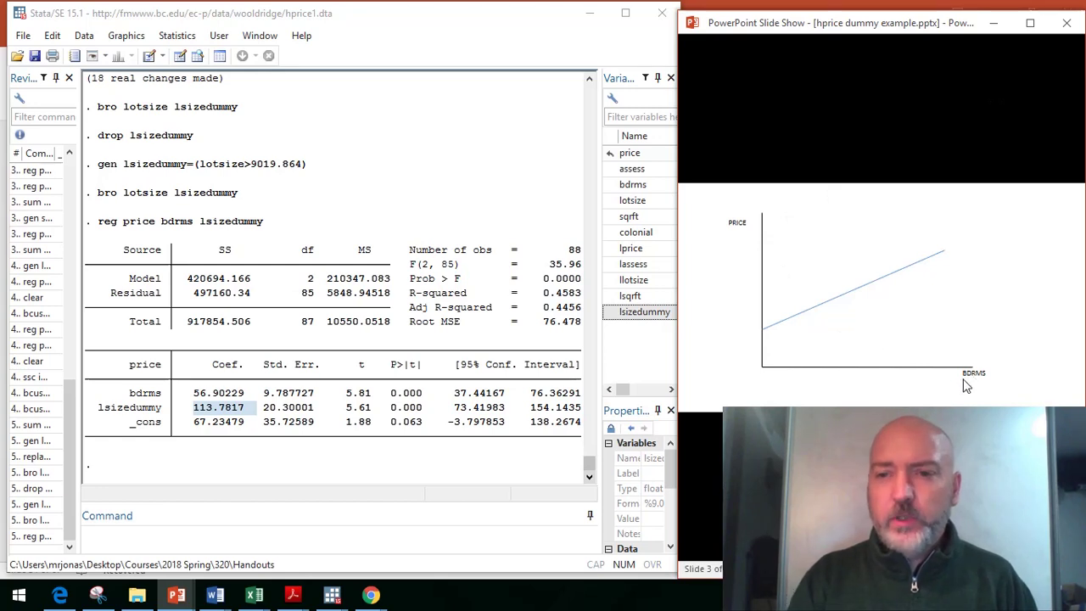
pyautogui.press('Right')
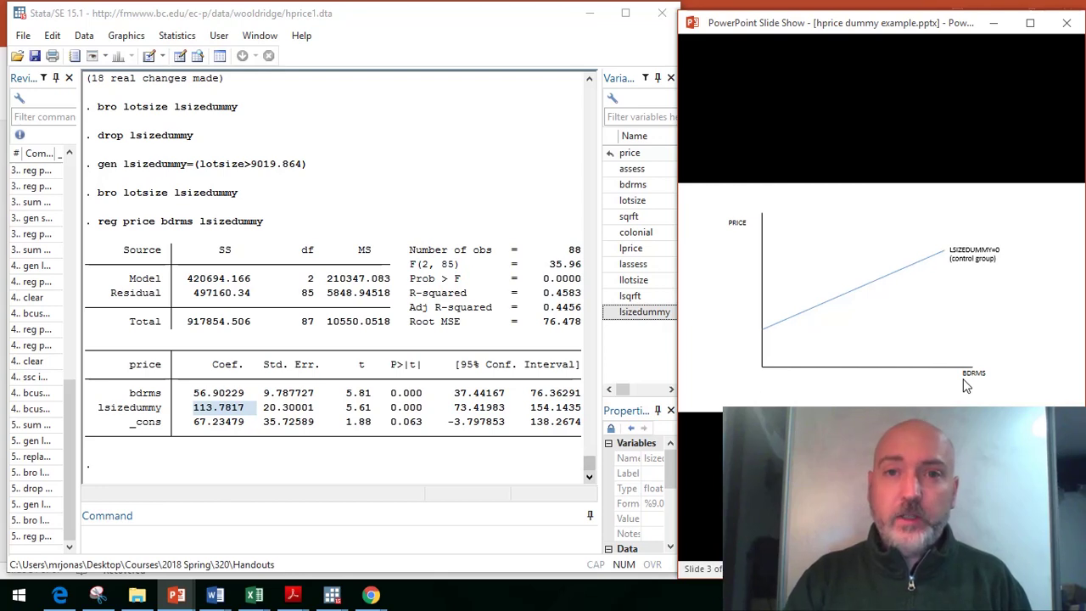
pyautogui.click(966, 386)
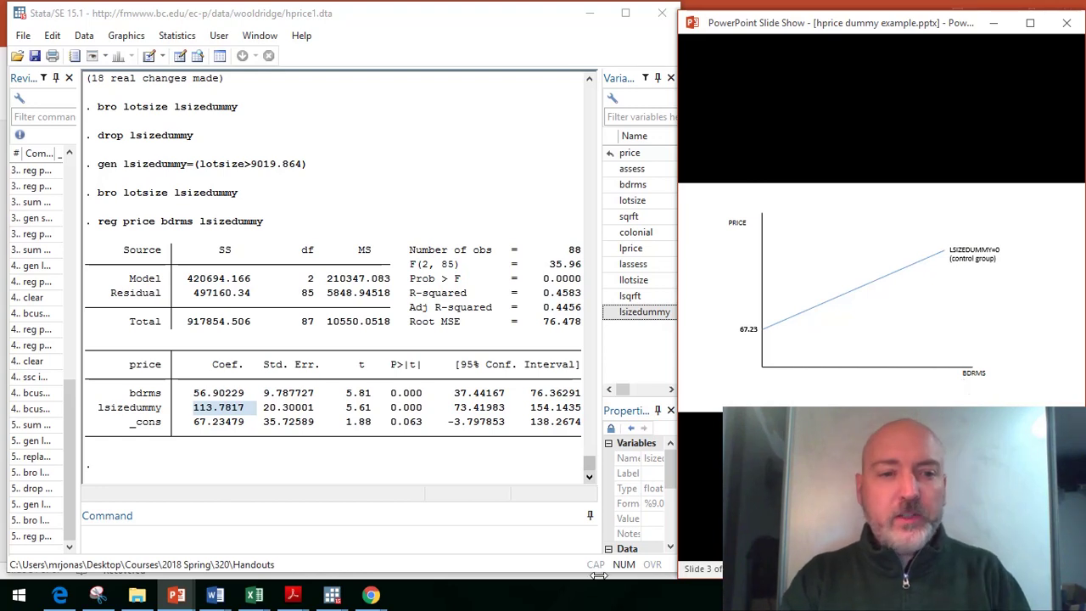
pyautogui.moveTo(193, 426); pyautogui.dragTo(243, 430)
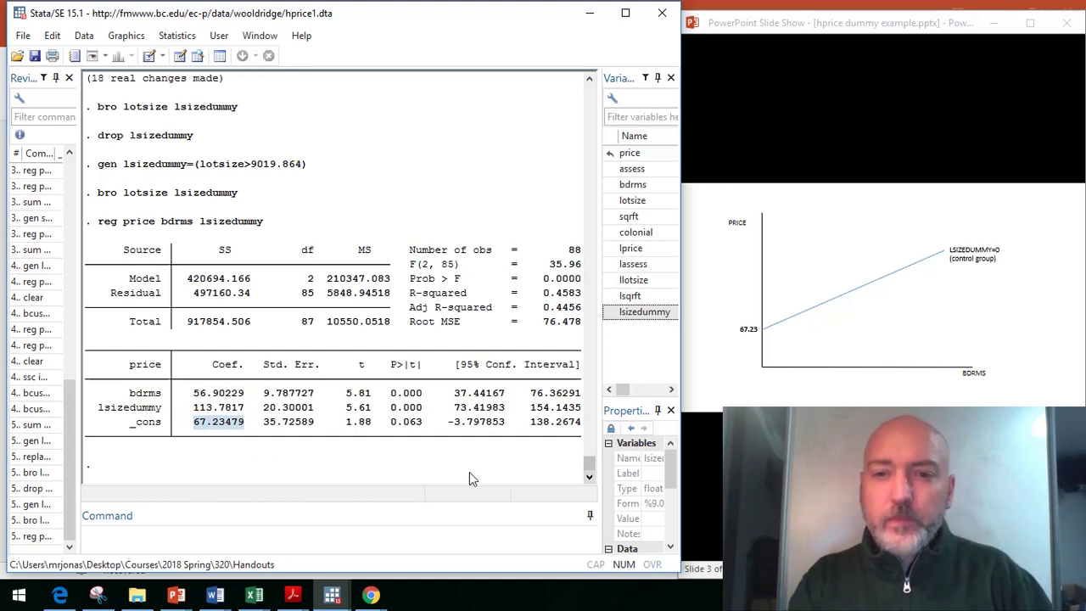
# Reveal the LSIZEDUMMY=1 line, its 181.01 intercept label, and the 113.78 gap
pyautogui.click(835, 156)
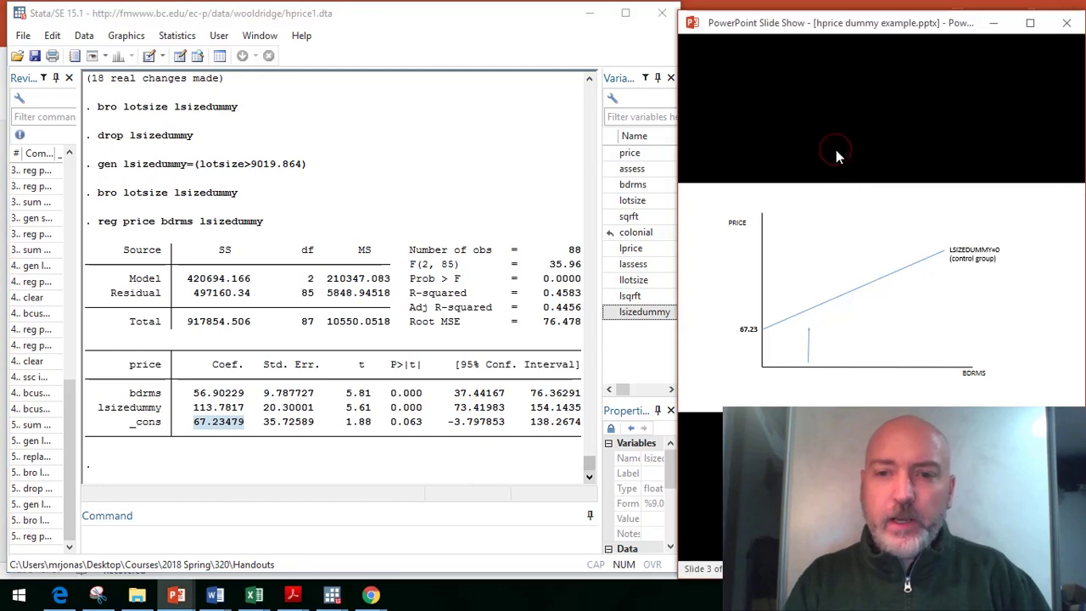
pyautogui.click(835, 156)
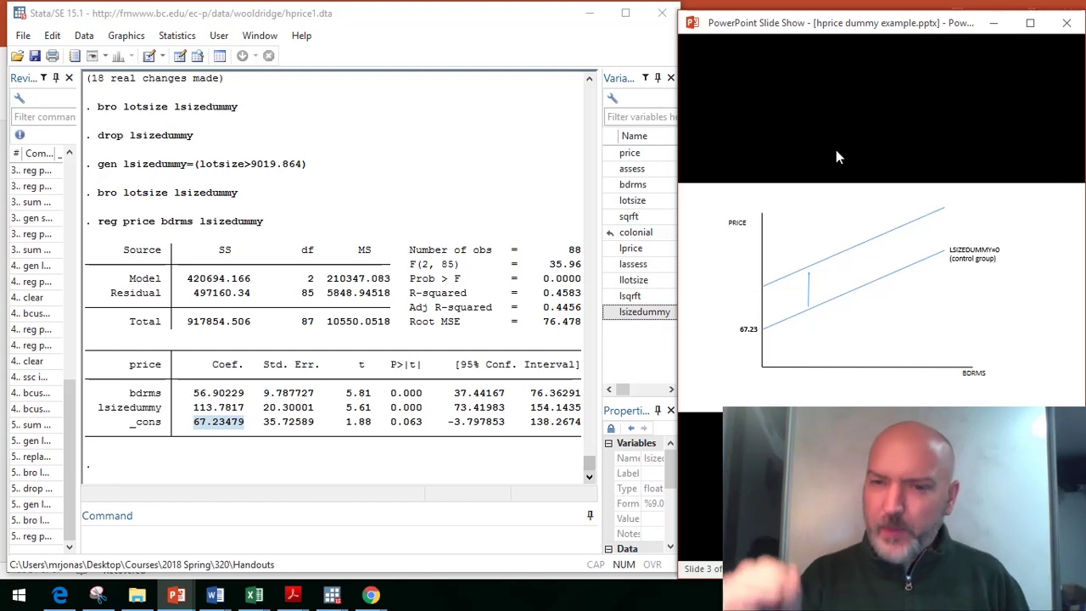
pyautogui.click(835, 155)
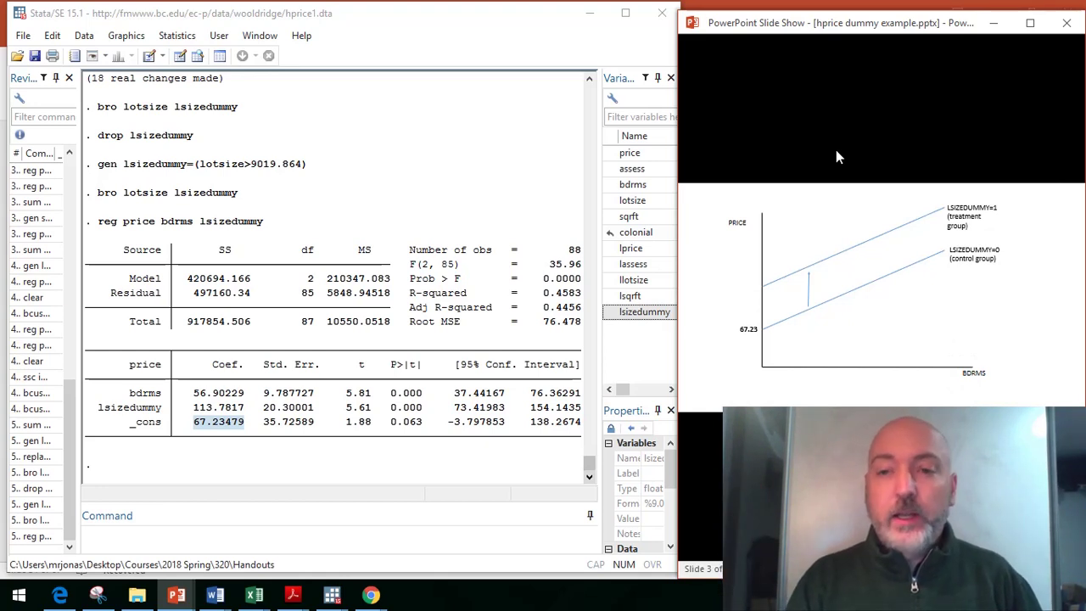
pyautogui.click(835, 155)
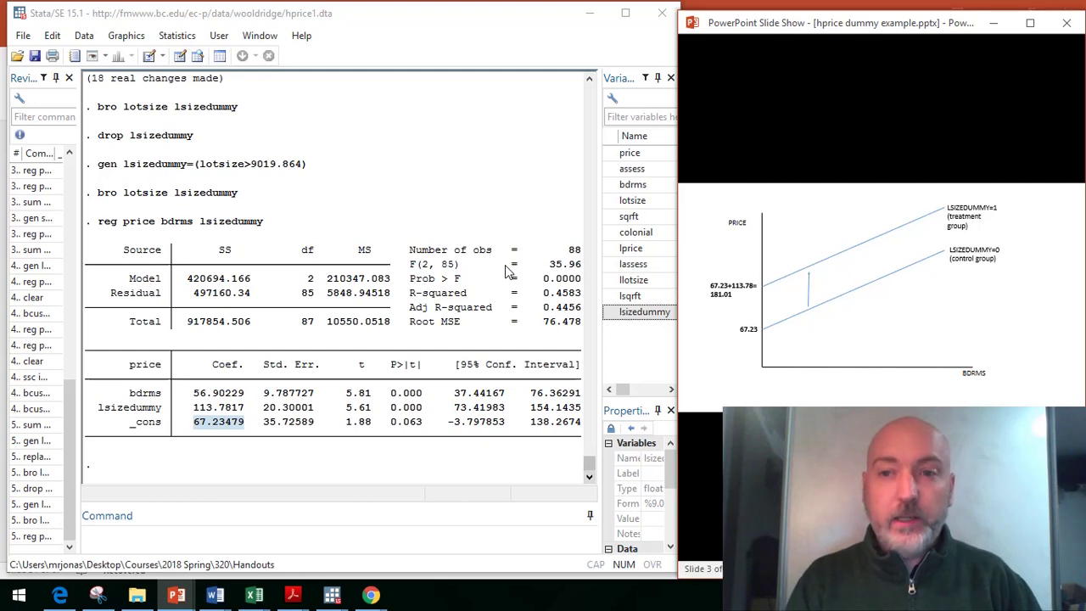
pyautogui.press('Right')
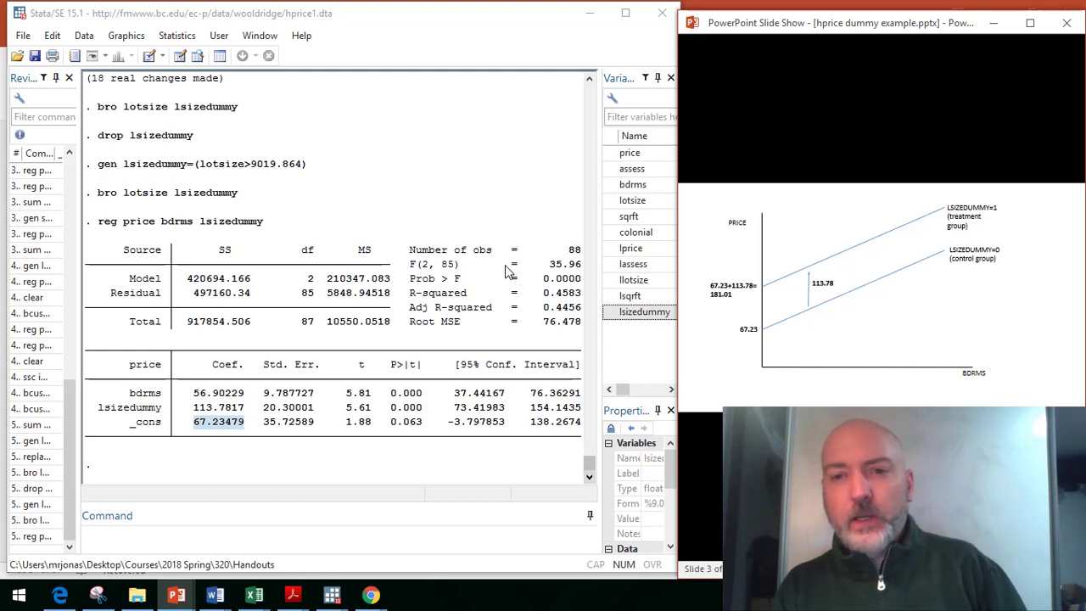